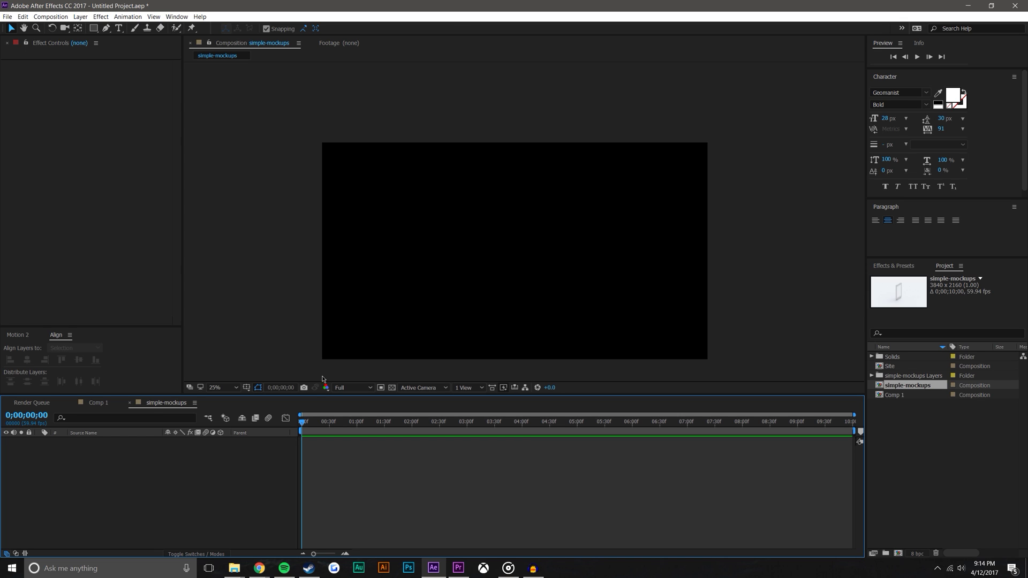
- Bring up Windows Task View to see every open window
{"action": "left_click", "coordinate": [210, 566]}
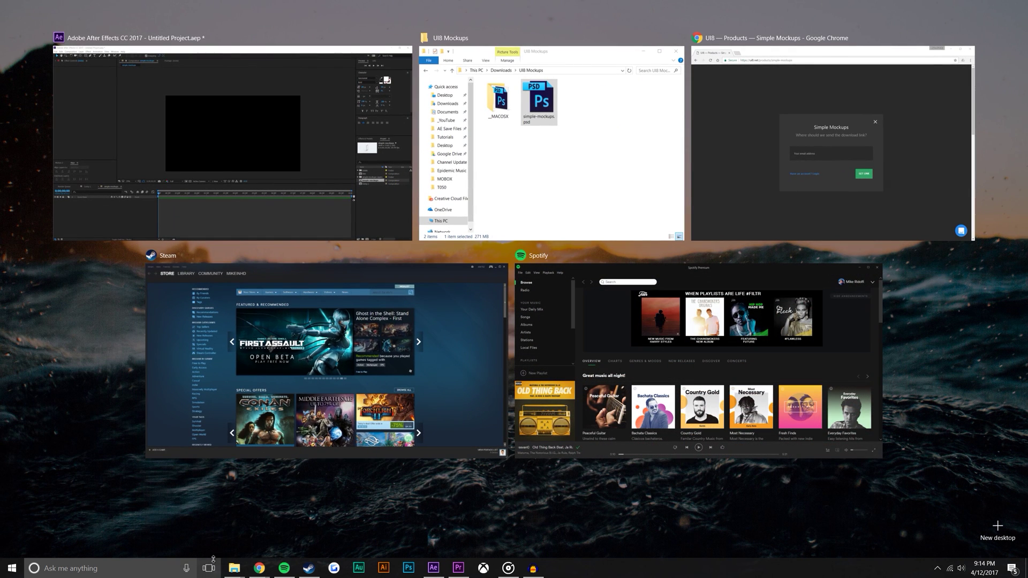
- Switch to Chrome and refine the Google search to 'UI8 simple mockups iphone'
{"action": "left_click", "coordinate": [735, 125]}
{"action": "key", "text": "alt+Left"}
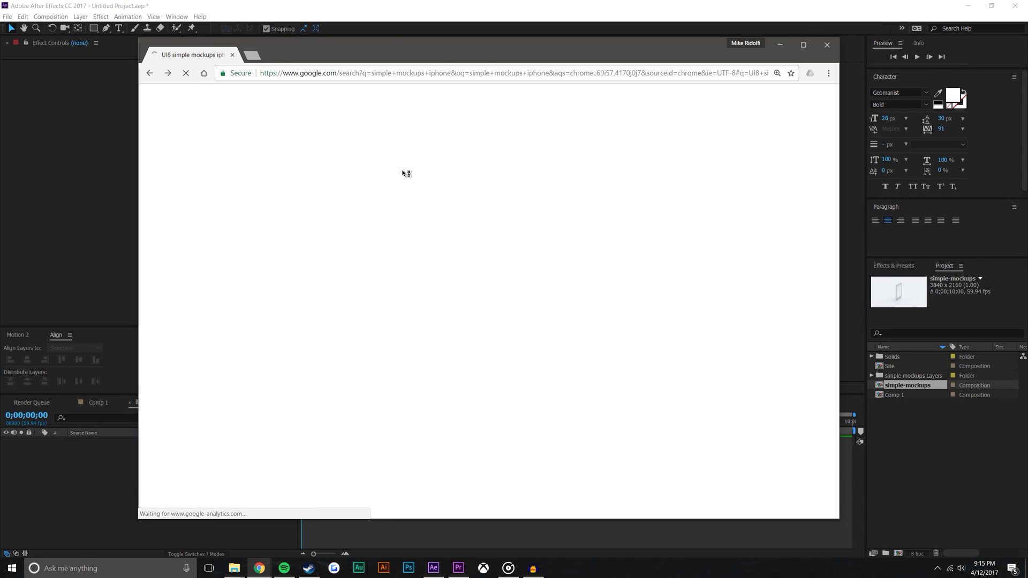
{"action": "triple_click", "coordinate": [428, 108]}
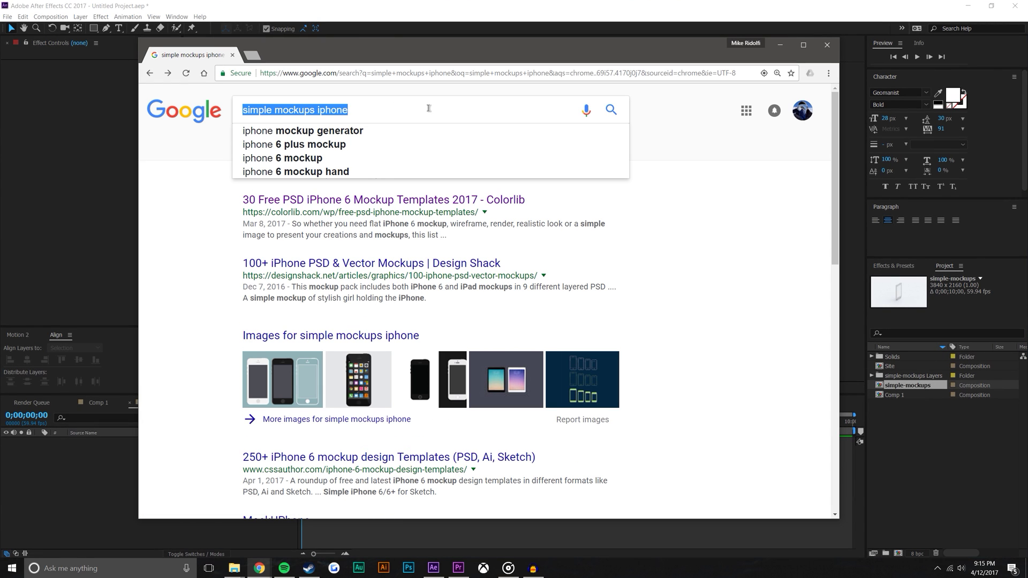
{"action": "key", "text": "End"}
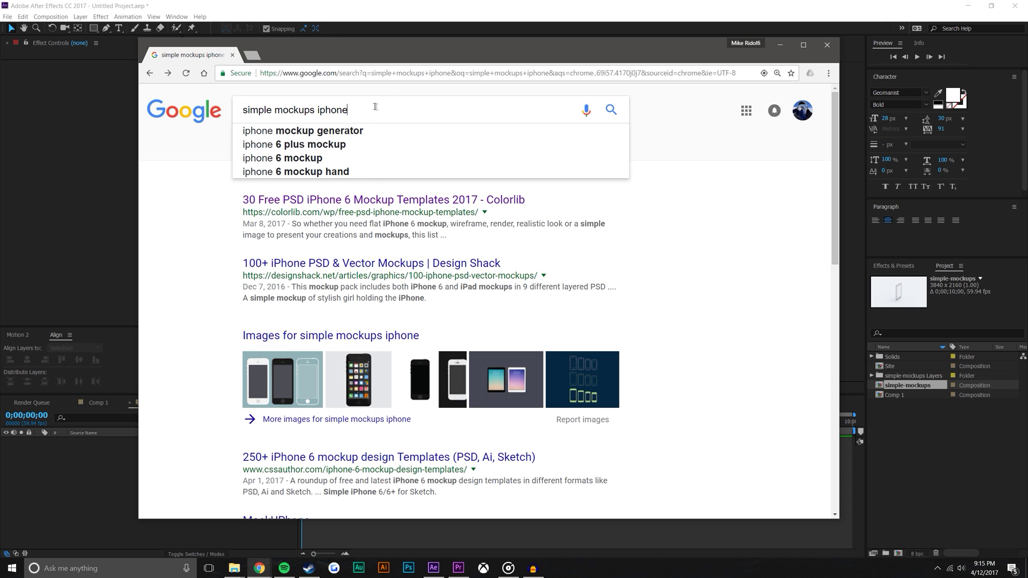
{"action": "left_click", "coordinate": [245, 113]}
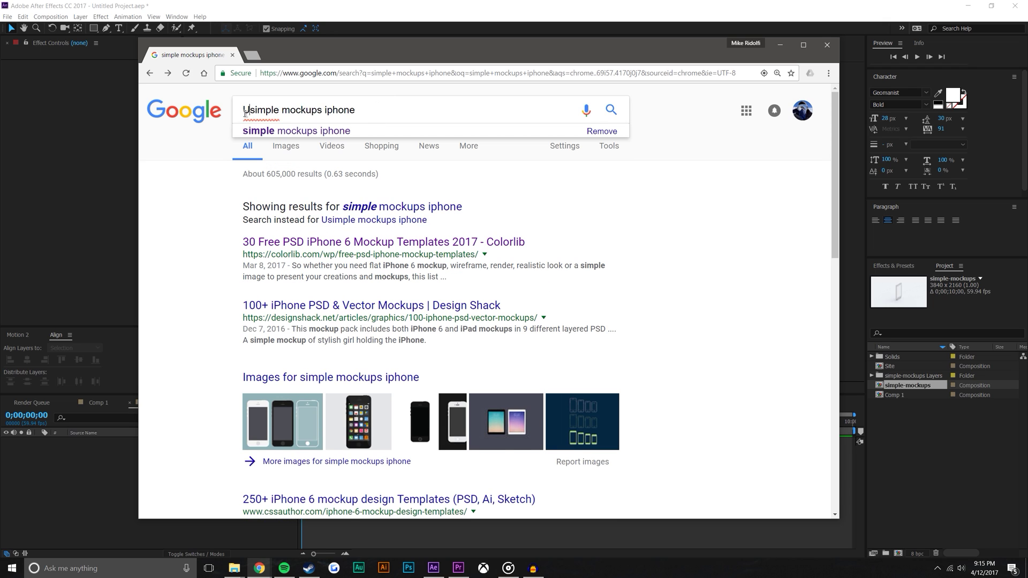
{"action": "type", "text": "UI8"}
{"action": "key", "text": "Return"}
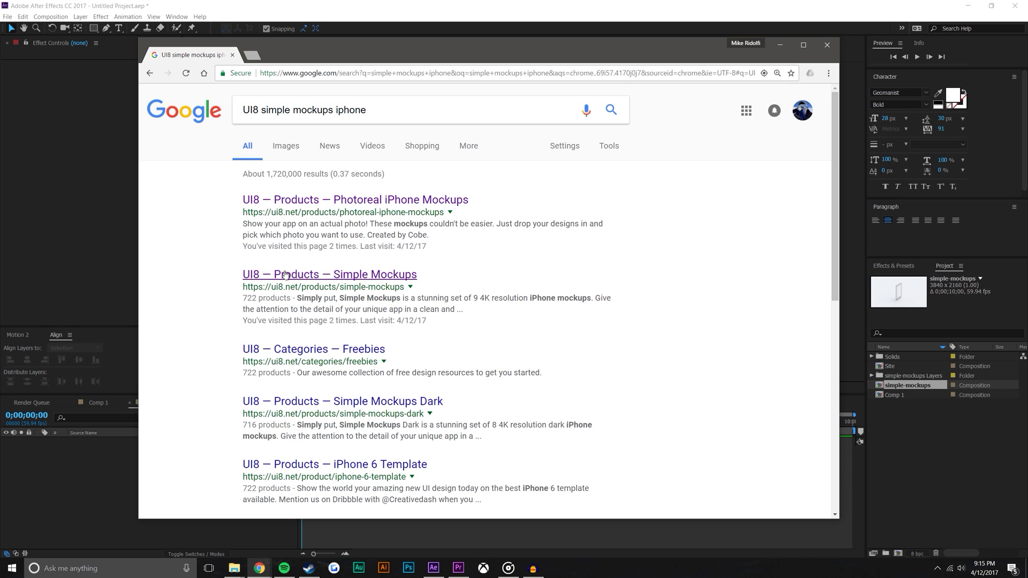
- Open the UI8 Simple Mockups product page, start its download, then return to After Effects
{"action": "left_click", "coordinate": [327, 276]}
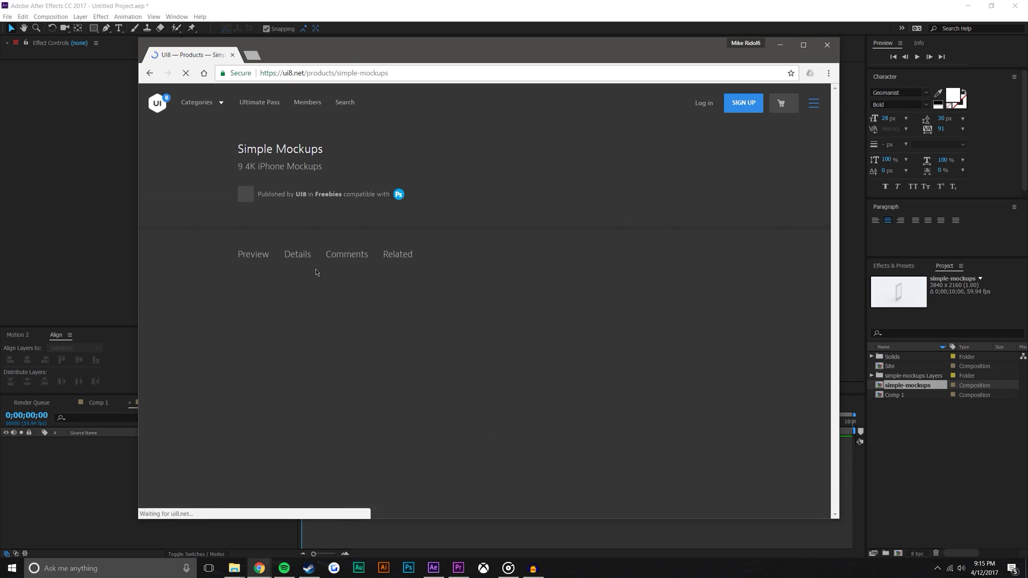
{"action": "scroll", "coordinate": [282, 262], "scroll_direction": "down", "scroll_amount": 2}
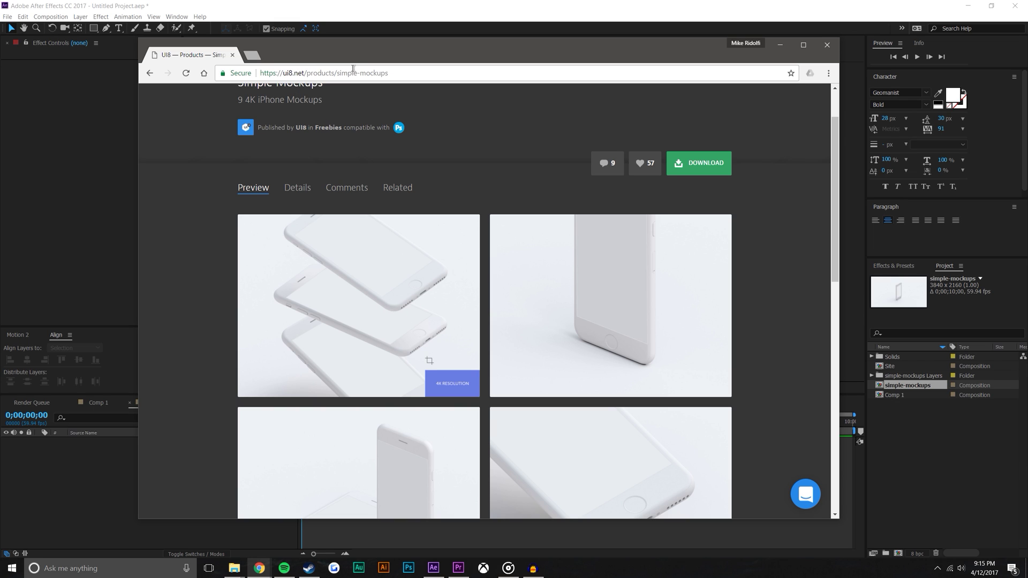
{"action": "scroll", "coordinate": [387, 399], "scroll_direction": "up", "scroll_amount": 1}
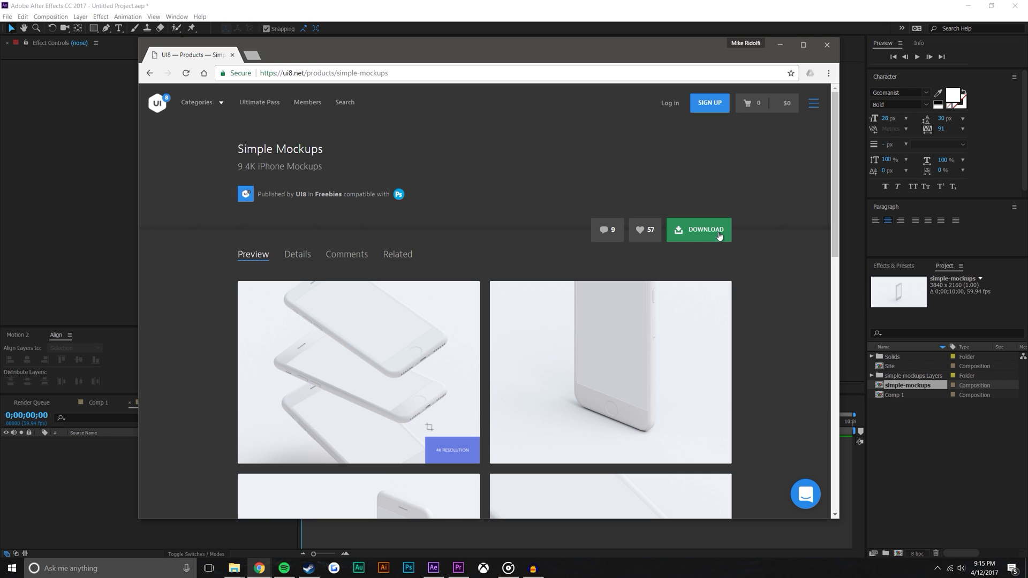
{"action": "scroll", "coordinate": [719, 239], "scroll_direction": "down", "scroll_amount": 6}
{"action": "scroll", "coordinate": [715, 242], "scroll_direction": "up", "scroll_amount": 6}
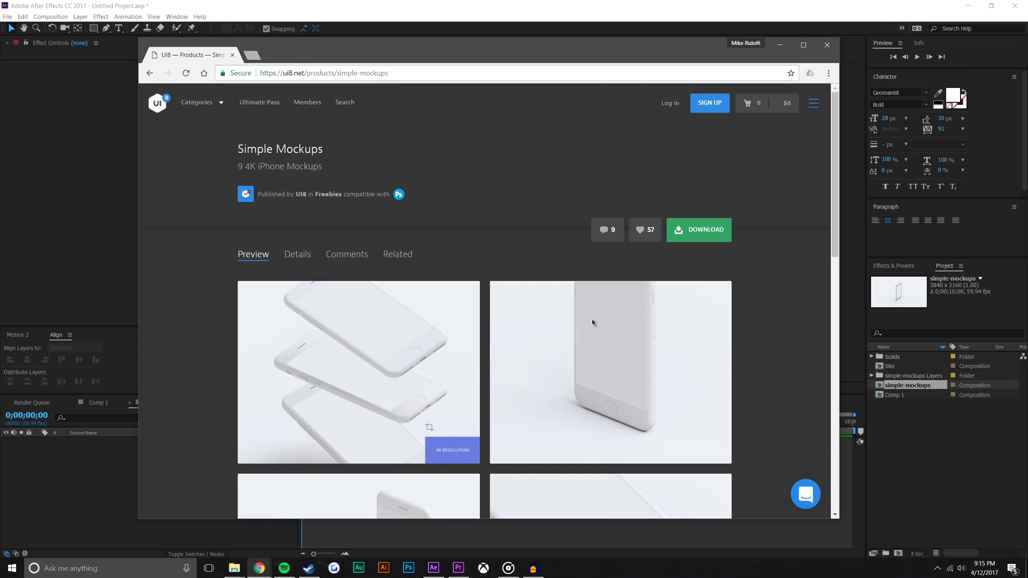
{"action": "left_click", "coordinate": [696, 229]}
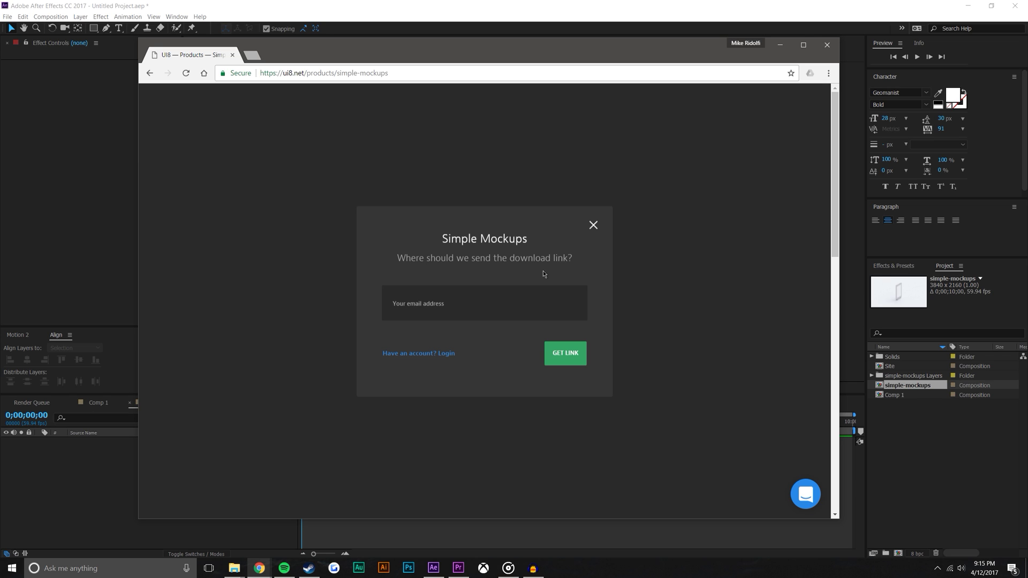
{"action": "left_click", "coordinate": [533, 14]}
- Import simple-mockups.psd from the UI8 Mockups folder as a composition and open simple-mockups 2
{"action": "mouse_move", "coordinate": [236, 570]}
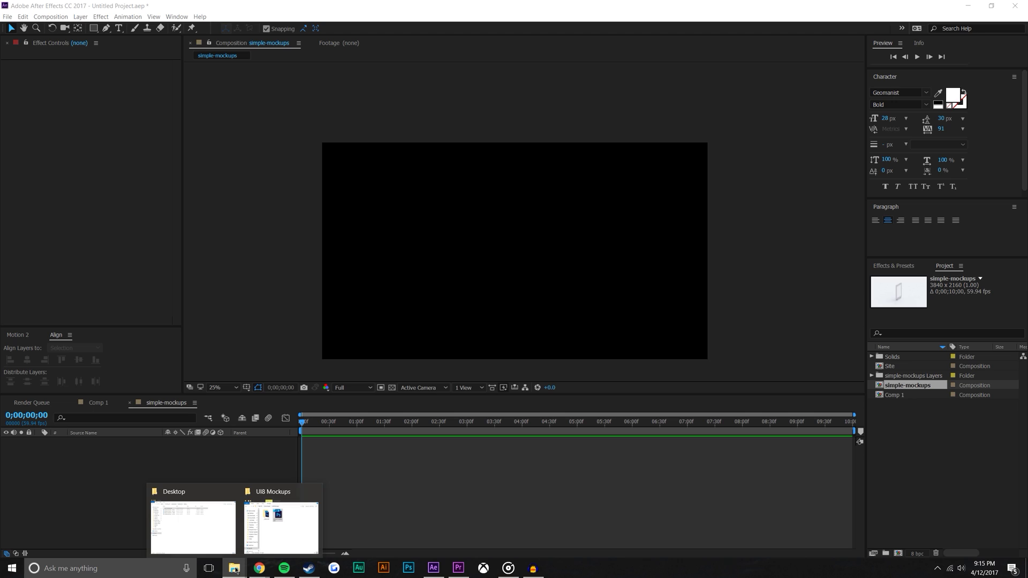
{"action": "left_click", "coordinate": [276, 540]}
{"action": "left_click_drag", "start_coordinate": [518, 133], "coordinate": [533, 107]}
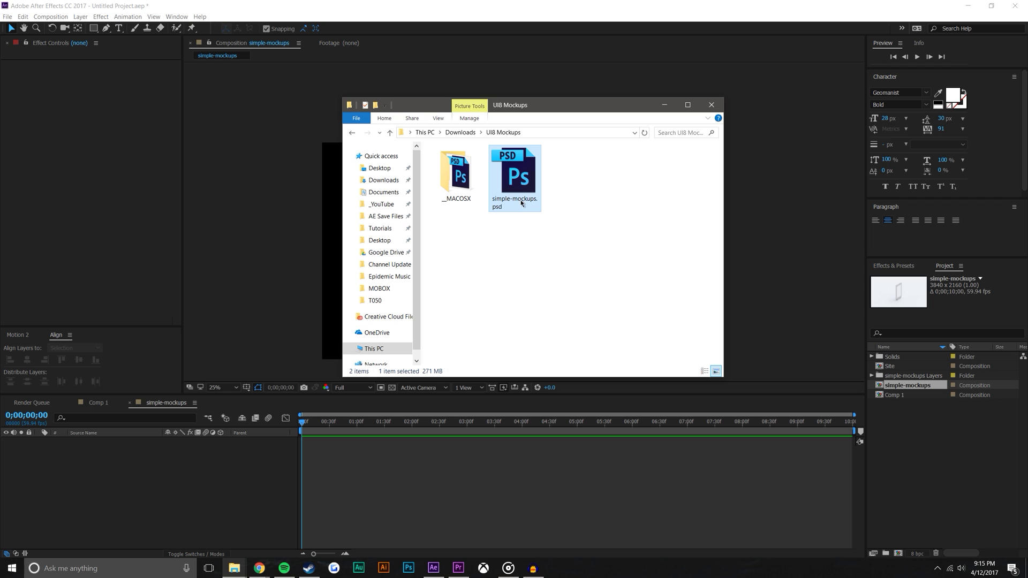
{"action": "left_click_drag", "start_coordinate": [513, 168], "coordinate": [936, 463]}
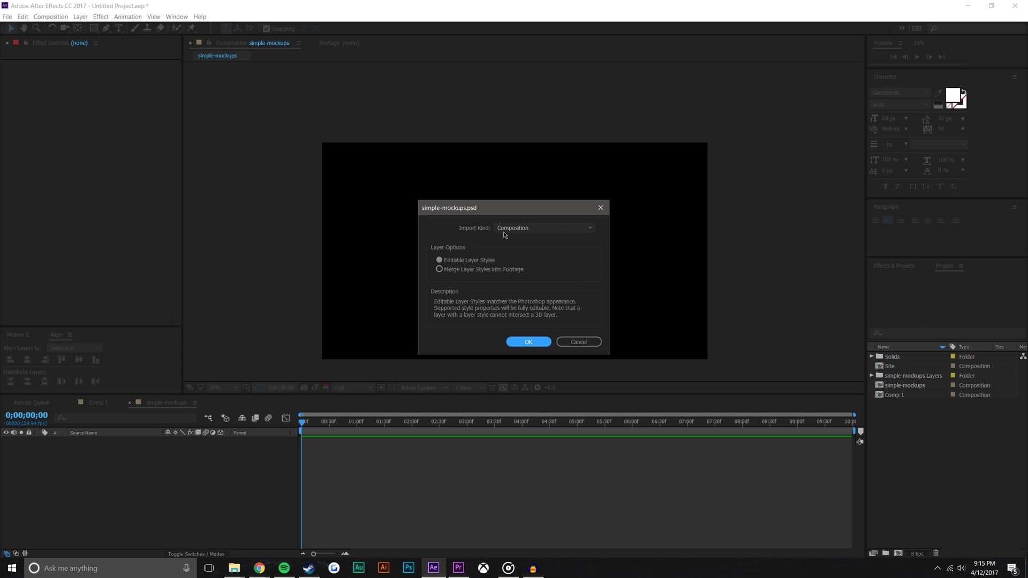
{"action": "left_click", "coordinate": [529, 342]}
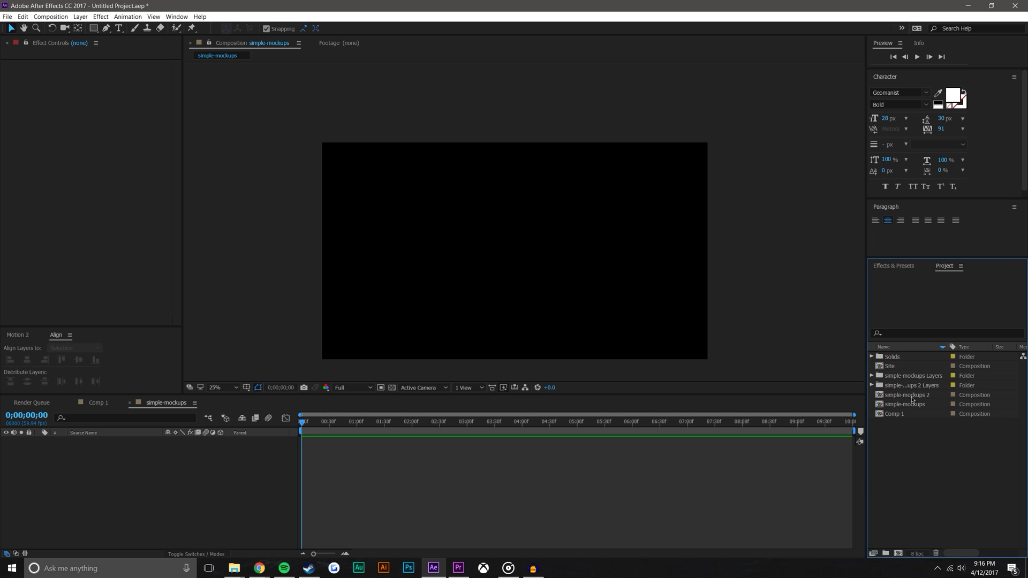
{"action": "double_click", "coordinate": [913, 397]}
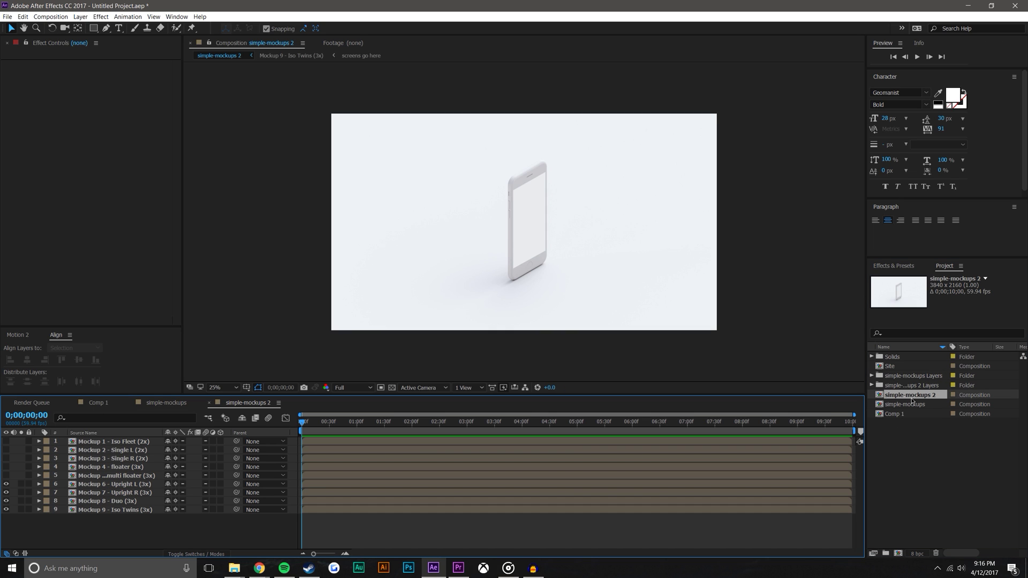
- Delete the old simple-mockups composition and its Layers folder from the project
{"action": "left_click", "coordinate": [905, 405]}
{"action": "key", "text": "Delete"}
{"action": "left_click", "coordinate": [912, 375]}
{"action": "key", "text": "Delete"}
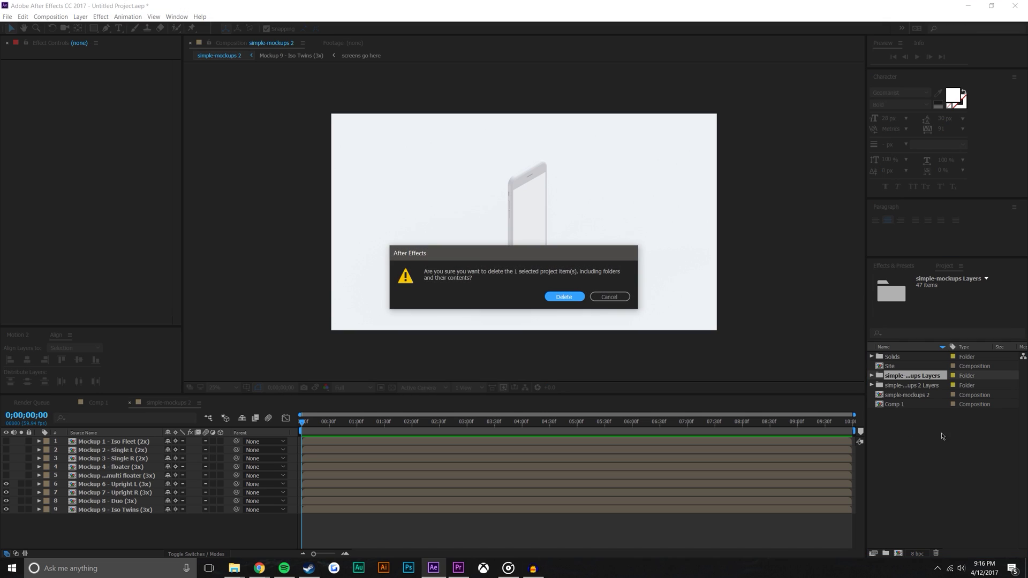
{"action": "left_click", "coordinate": [563, 297]}
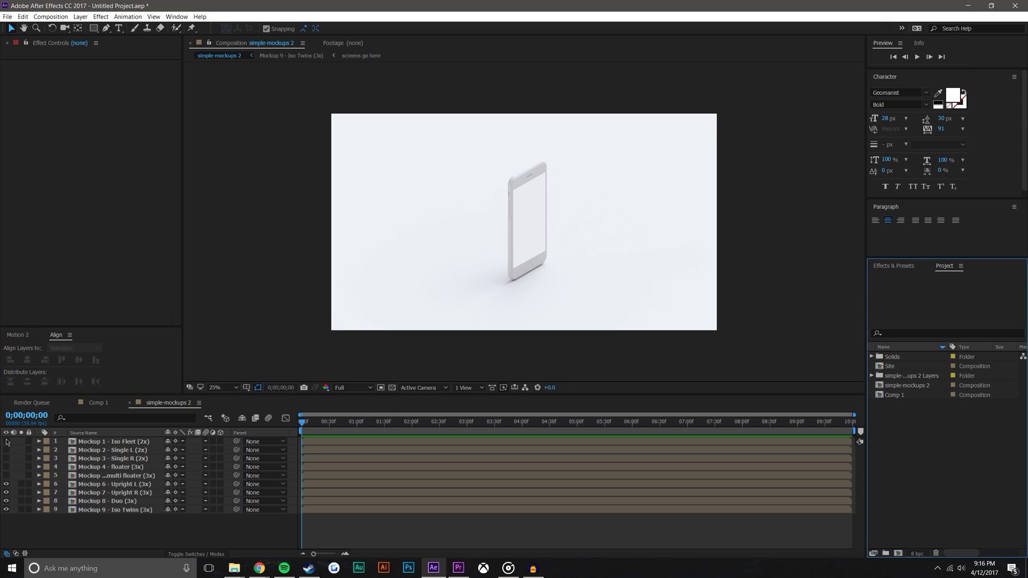
- Toggle layer visibility to reveal the floating phone mockup
{"action": "left_click_drag", "start_coordinate": [6, 442], "coordinate": [6, 476]}
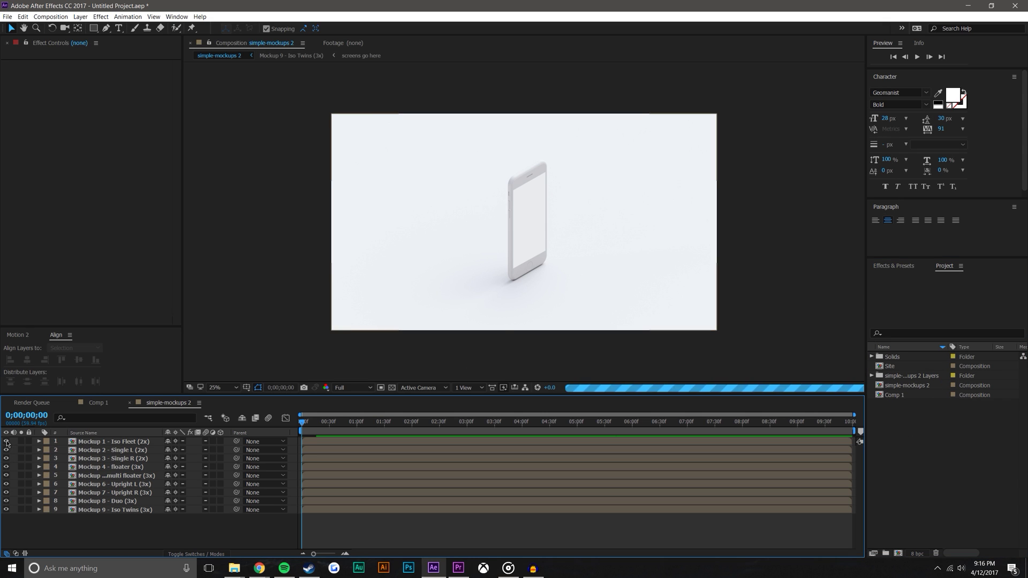
{"action": "left_click_drag", "start_coordinate": [7, 443], "coordinate": [7, 454]}
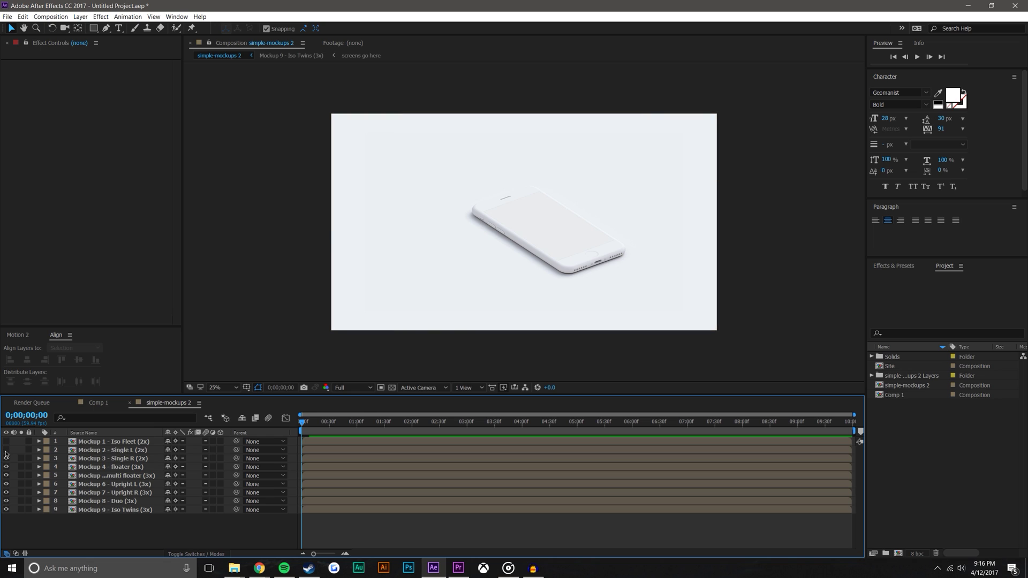
{"action": "left_click", "coordinate": [6, 456]}
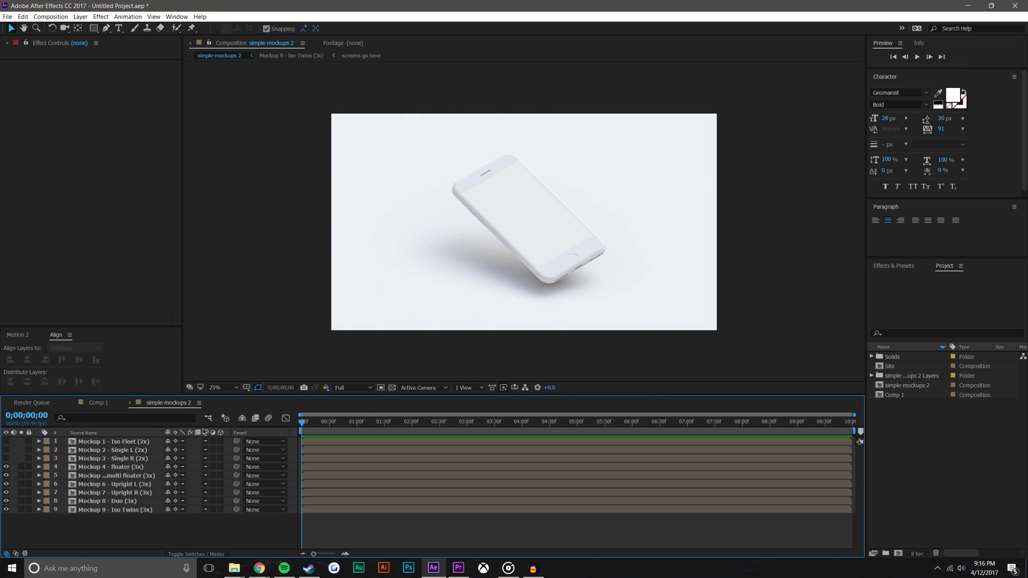
- Delete layers 5–9 and Mockups 1–3, keeping only Mockup 4 - floater (3x)
{"action": "left_click_drag", "start_coordinate": [106, 527], "coordinate": [131, 478]}
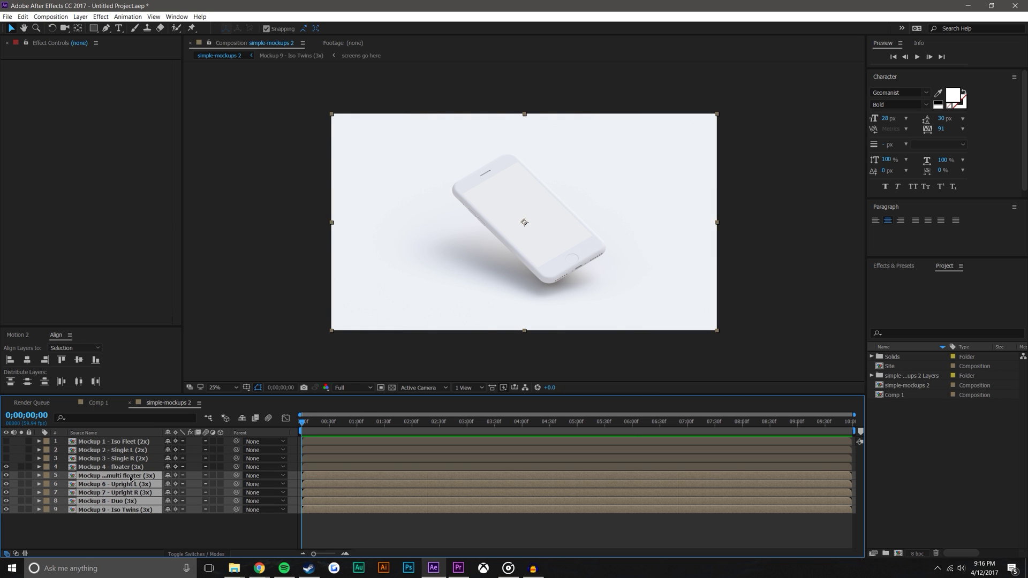
{"action": "key", "text": "Delete"}
{"action": "left_click", "coordinate": [110, 443]}
{"action": "key", "text": "Delete"}
{"action": "left_click", "coordinate": [110, 443]}
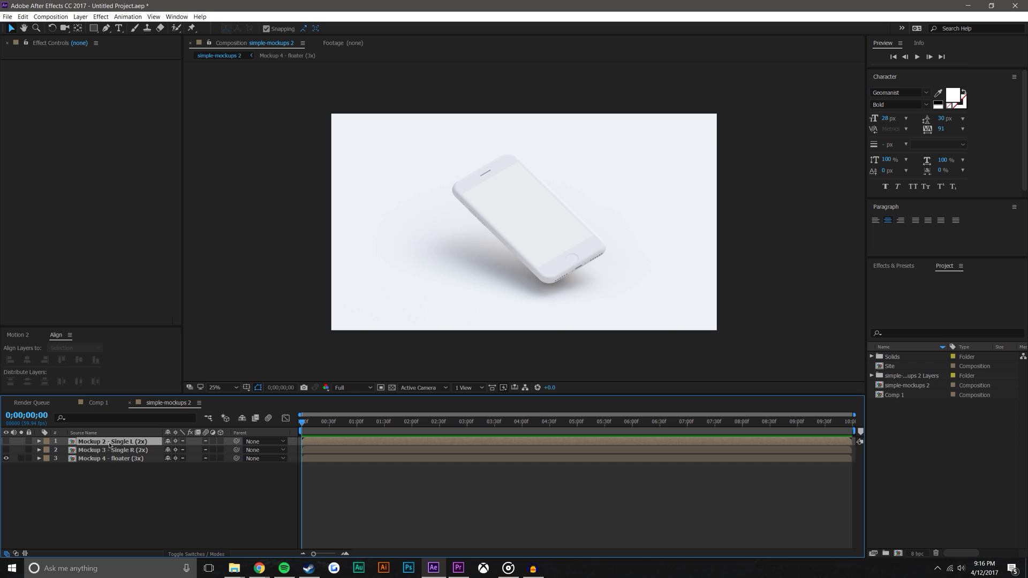
{"action": "key", "text": "Delete"}
{"action": "left_click", "coordinate": [109, 444]}
{"action": "key", "text": "Delete"}
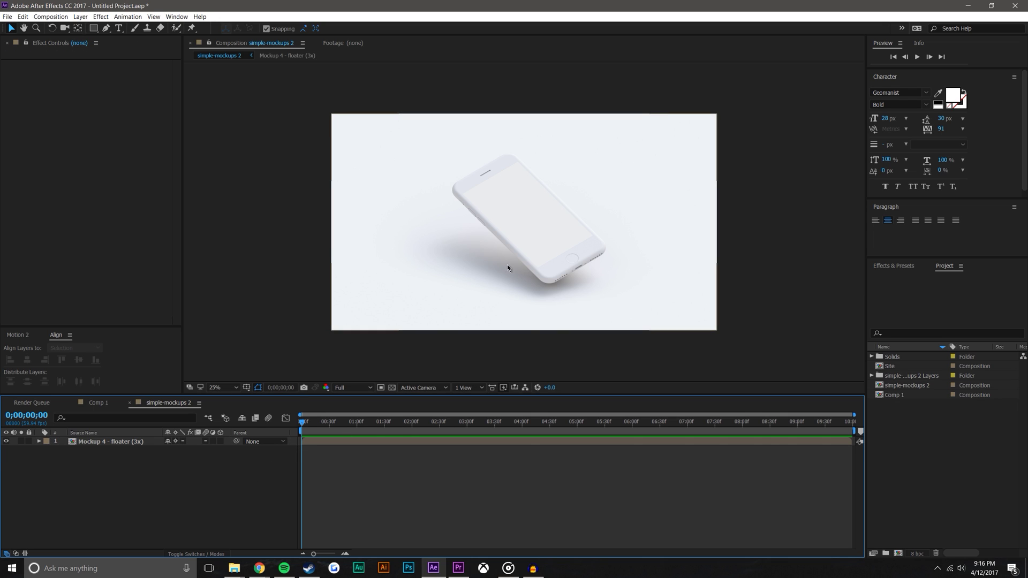
{"action": "scroll", "coordinate": [508, 264], "scroll_direction": "up", "scroll_amount": 2}
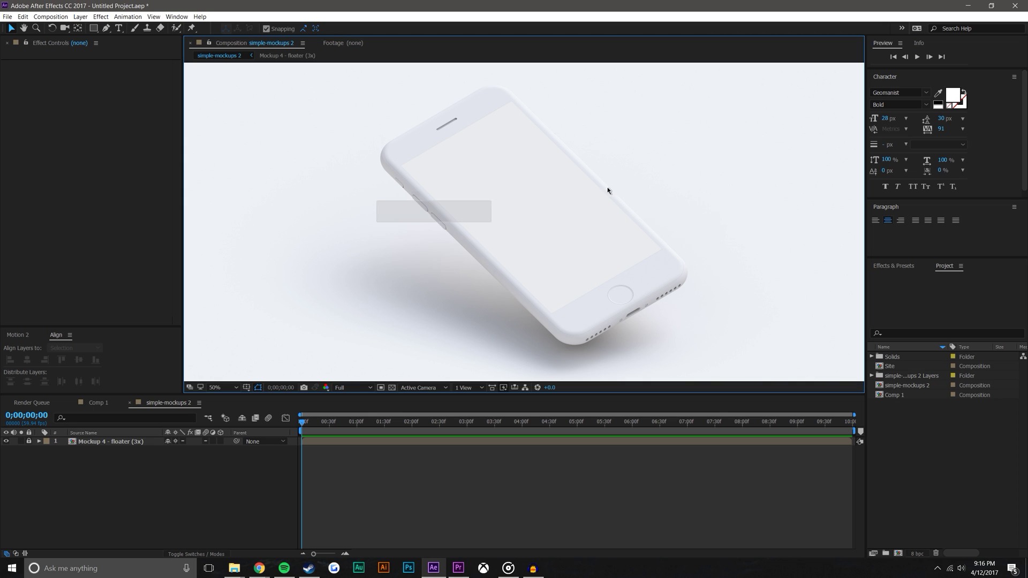
{"action": "scroll", "coordinate": [616, 190], "scroll_direction": "down", "scroll_amount": 2}
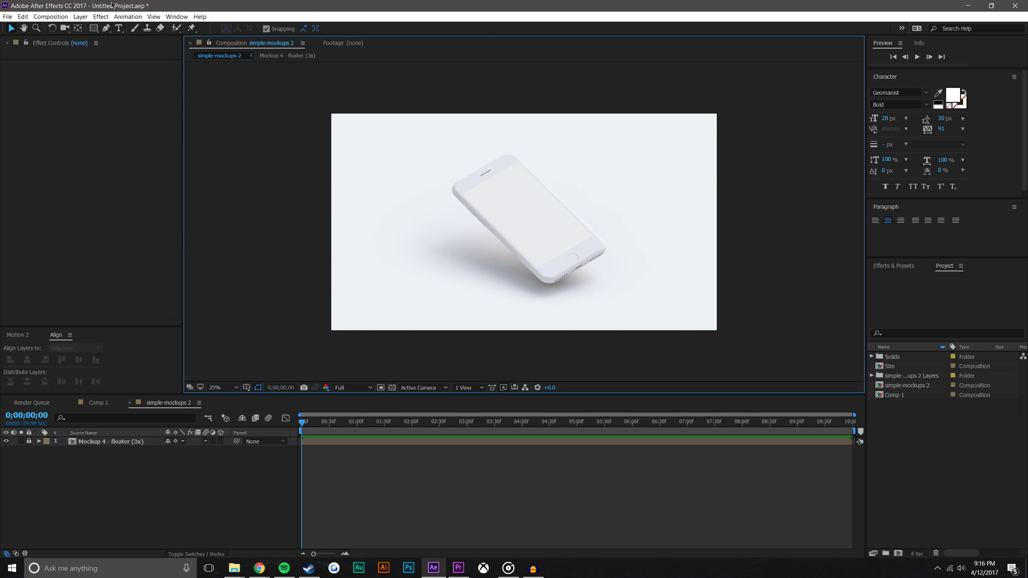
{"action": "left_click", "coordinate": [51, 16]}
- Change the composition height to 1440, making it 3840×1440
{"action": "left_click", "coordinate": [56, 42]}
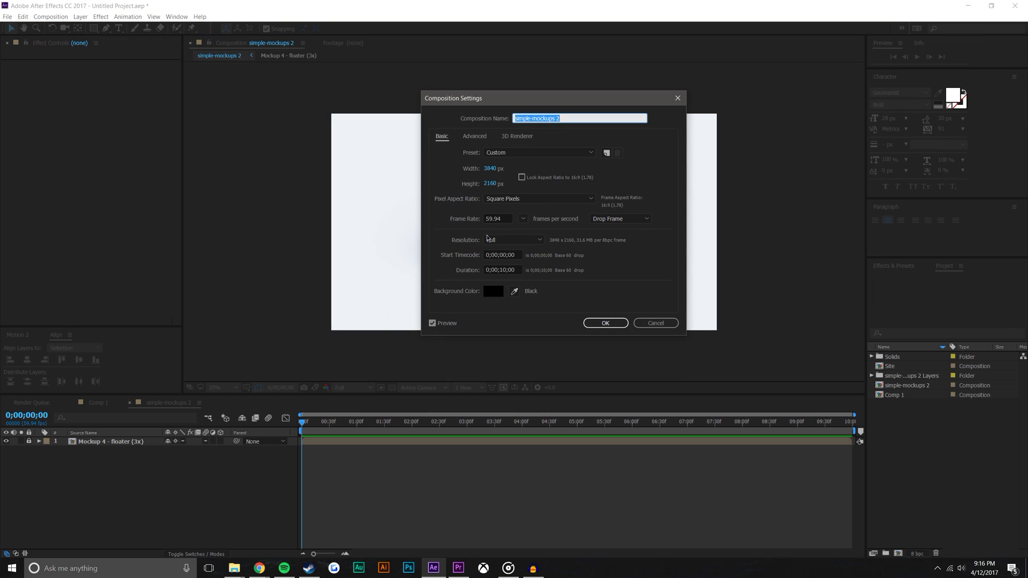
{"action": "left_click", "coordinate": [489, 168]}
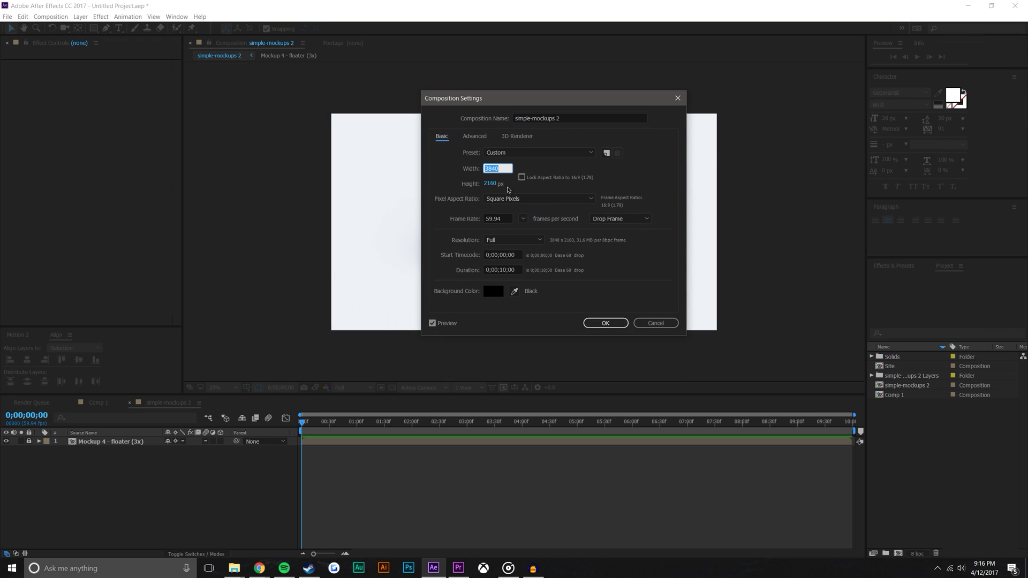
{"action": "key", "text": "Tab"}
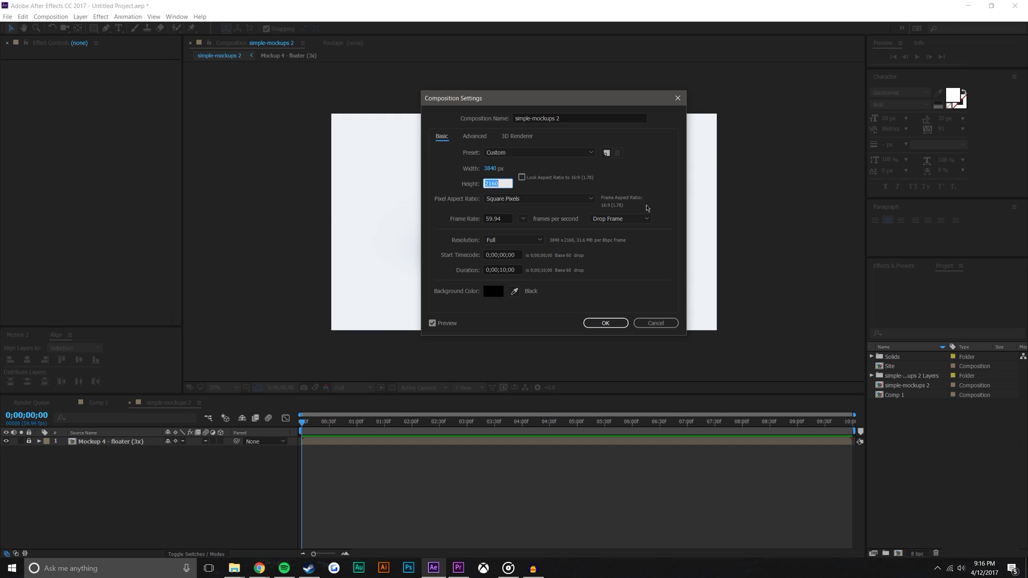
{"action": "type", "text": "1440"}
{"action": "key", "text": "Return"}
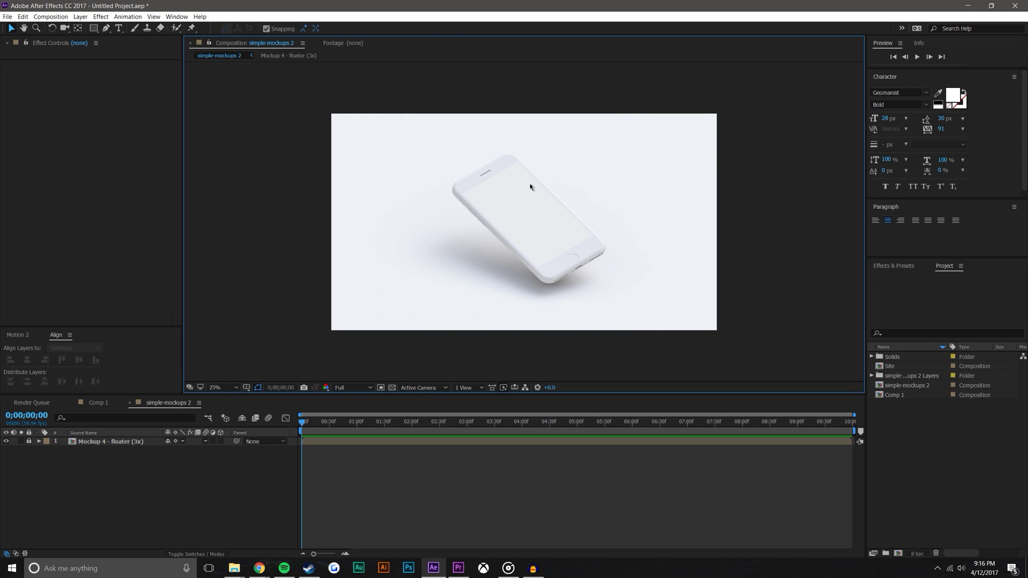
- Back in Composition Settings, tick Lock Aspect Ratio and select the height field
{"action": "left_click", "coordinate": [51, 17]}
{"action": "left_click", "coordinate": [76, 40]}
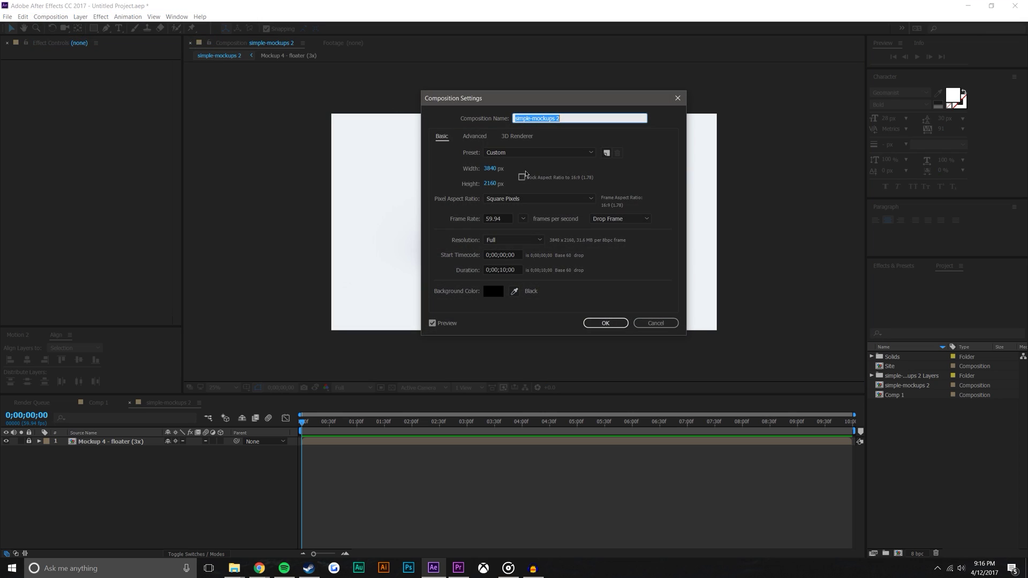
{"action": "left_click", "coordinate": [521, 177]}
{"action": "left_click", "coordinate": [489, 183]}
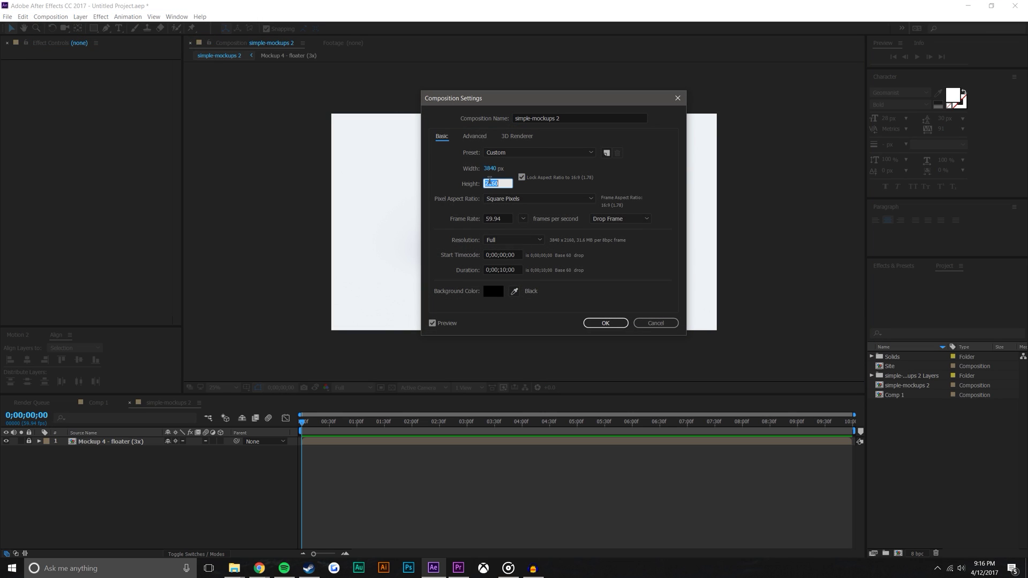
- Apply the 2560×1440 size, then scale Mockup 4 - floater (3x) to 68.1% and relock it
{"action": "type", "text": "1440"}
{"action": "key", "text": "Return"}
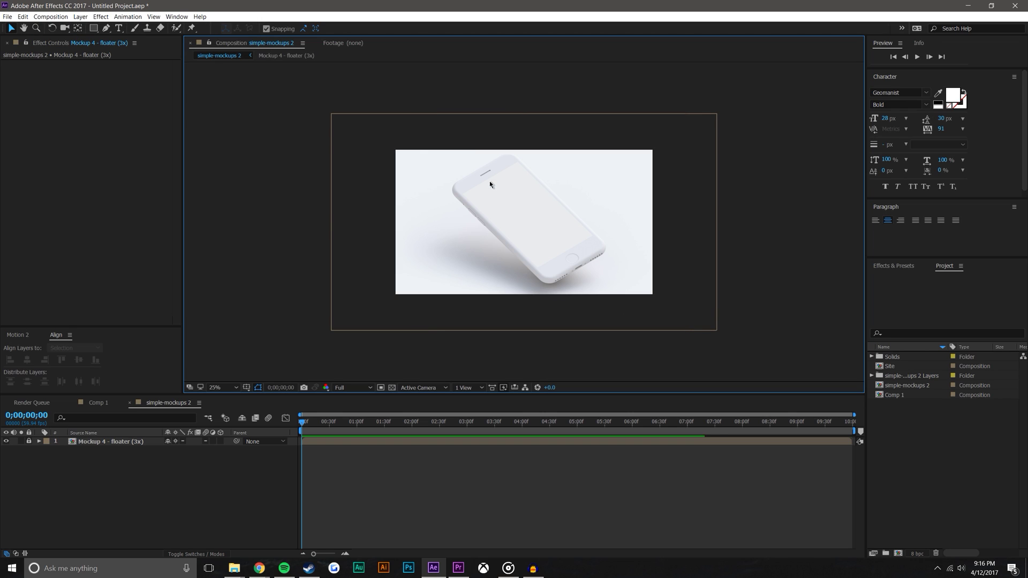
{"action": "left_click", "coordinate": [83, 442]}
{"action": "key", "text": "s"}
{"action": "left_click", "coordinate": [28, 441]}
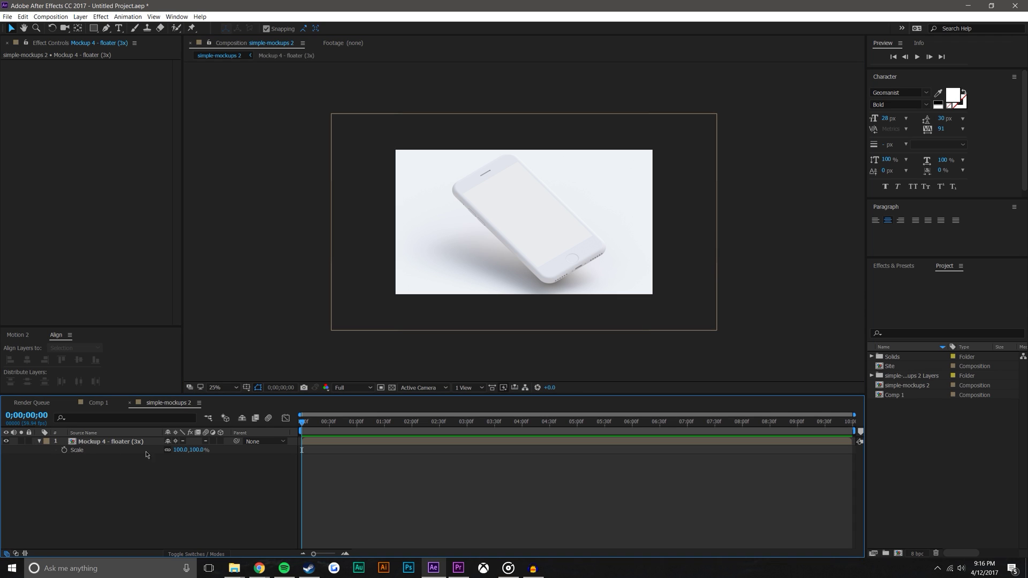
{"action": "left_click_drag", "start_coordinate": [188, 454], "coordinate": [34, 456]}
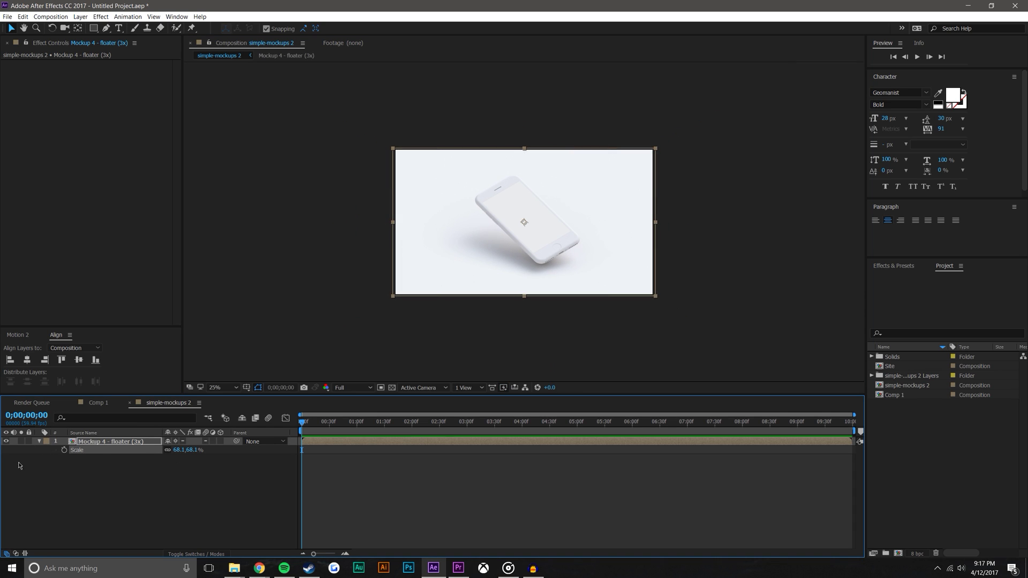
{"action": "left_click", "coordinate": [28, 442]}
{"action": "left_click", "coordinate": [40, 441]}
{"action": "key", "text": "slash"}
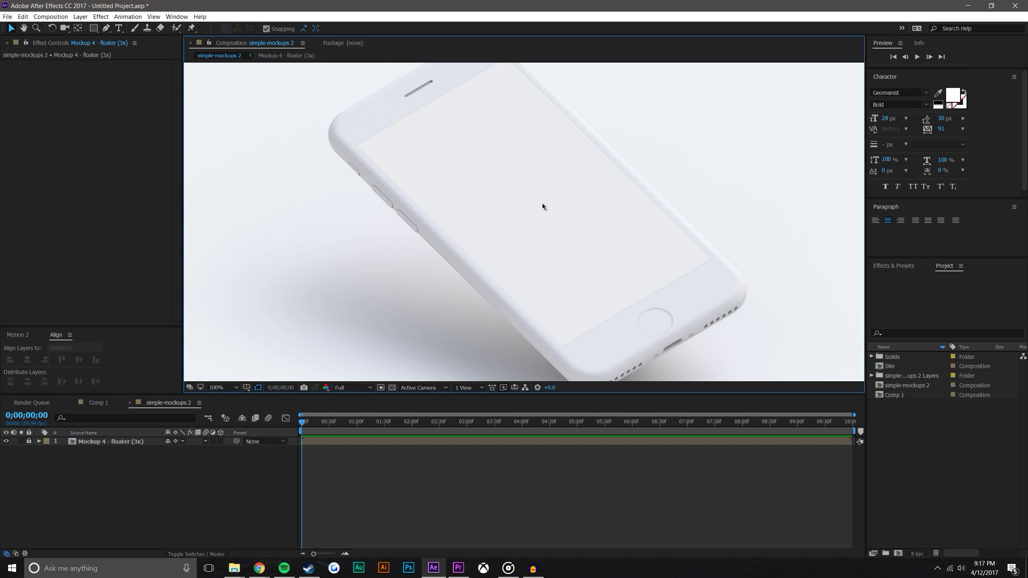
{"action": "key", "text": "comma"}
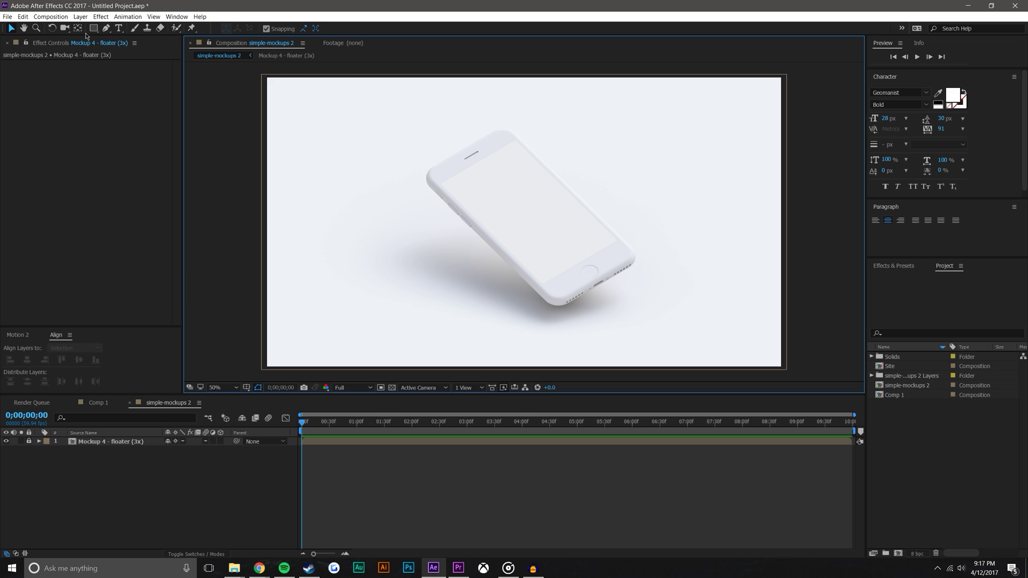
- Create a new 1080×1920 px solid, keeping the turquoise colour, then zoom out to view it
{"action": "left_click", "coordinate": [81, 16]}
{"action": "mouse_move", "coordinate": [94, 28]}
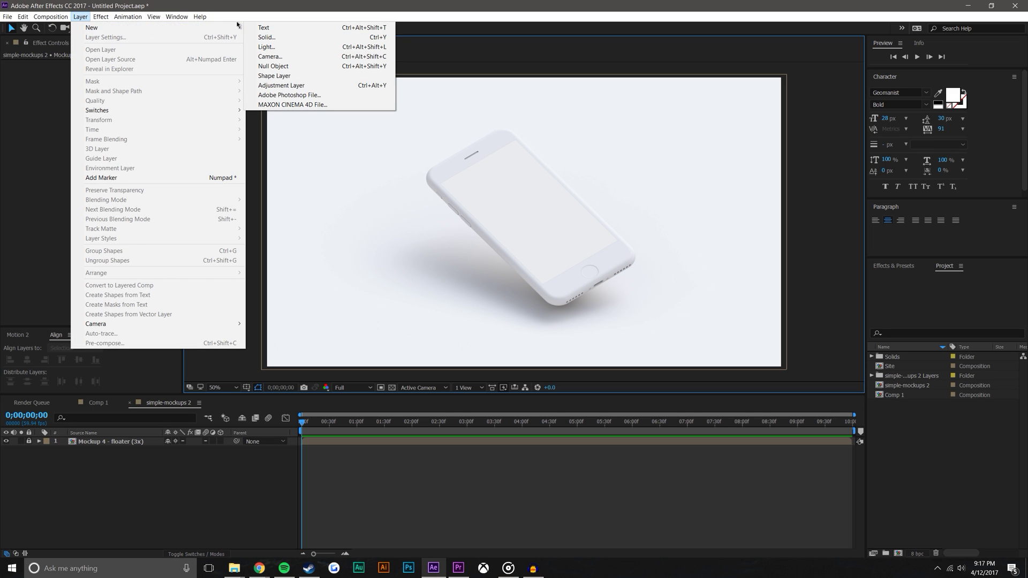
{"action": "left_click", "coordinate": [267, 37]}
{"action": "left_click", "coordinate": [476, 221]}
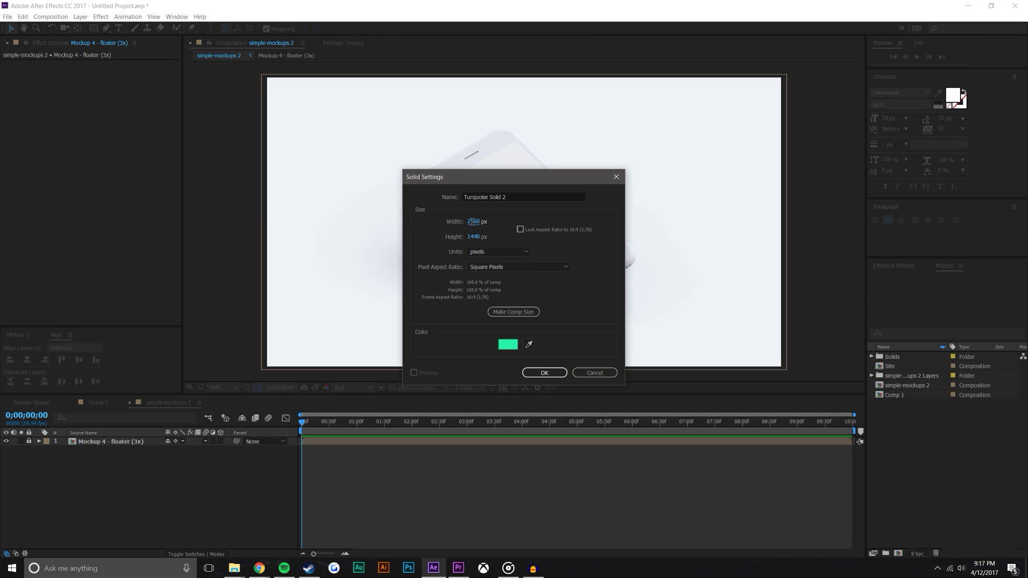
{"action": "type", "text": "0"}
{"action": "type", "text": "1080"}
{"action": "key", "text": "Tab"}
{"action": "type", "text": "1920"}
{"action": "left_click", "coordinate": [506, 346]}
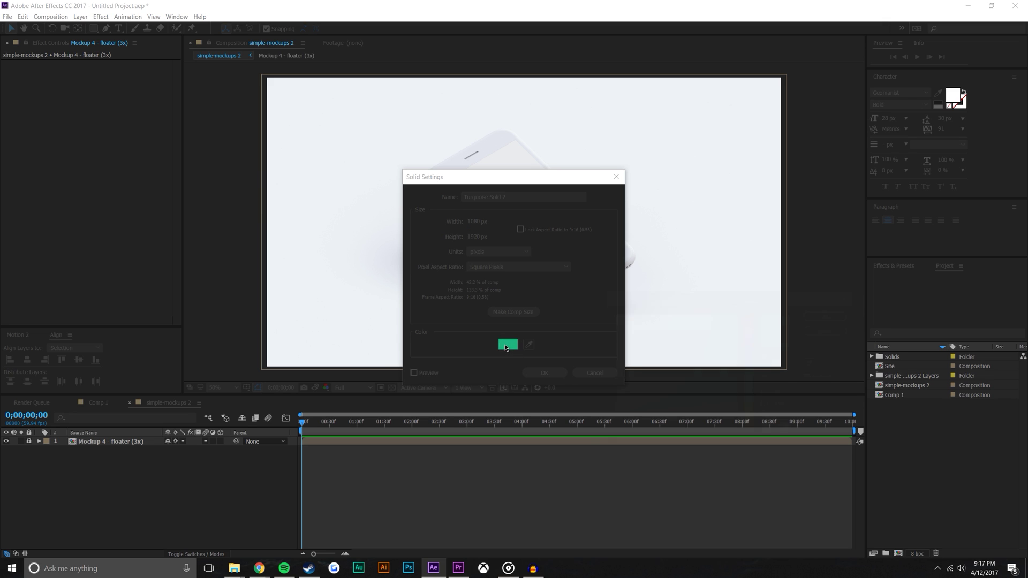
{"action": "left_click", "coordinate": [830, 315]}
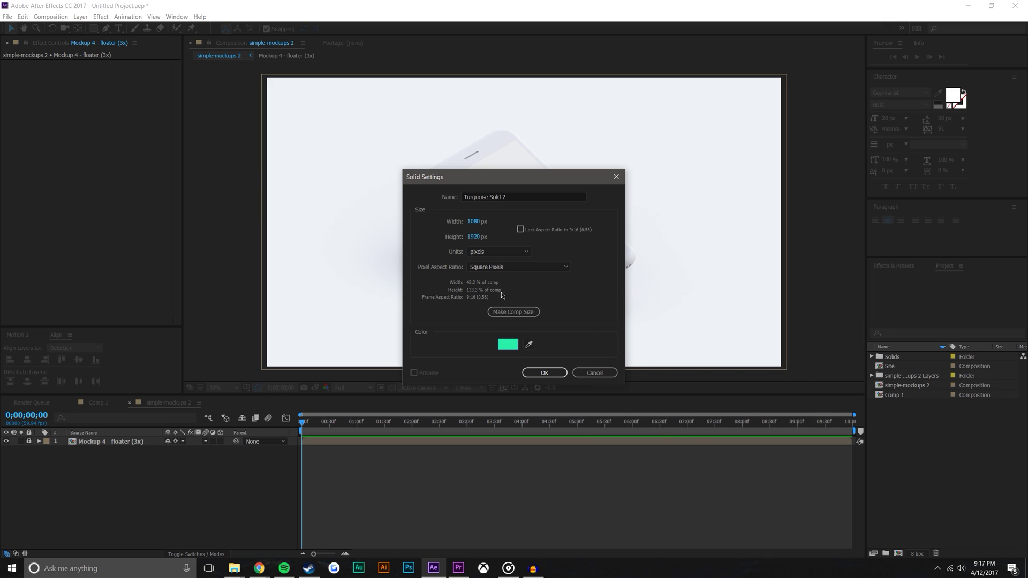
{"action": "left_click", "coordinate": [543, 374]}
{"action": "key", "text": "comma"}
{"action": "key", "text": "comma"}
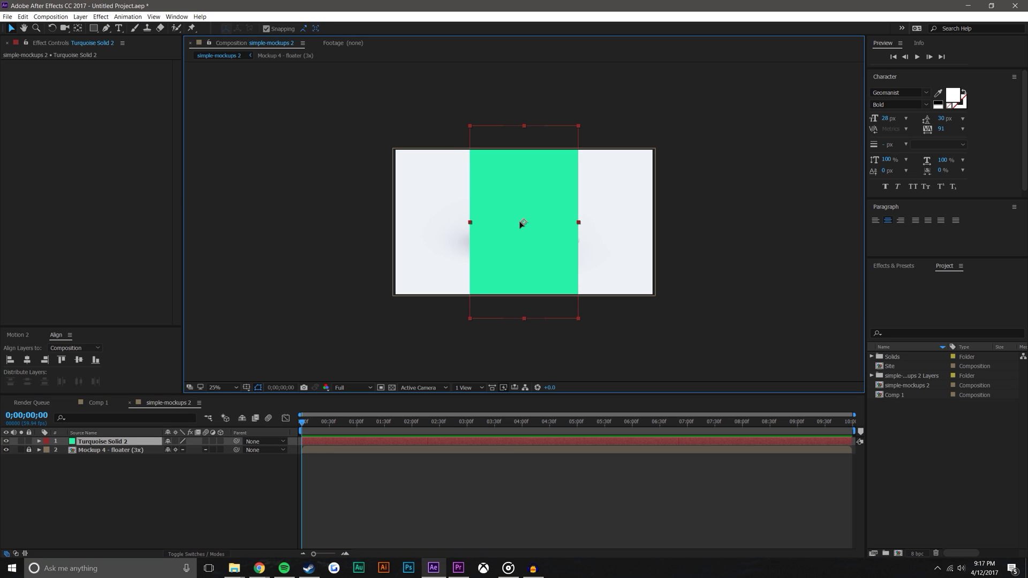
- Make the turquoise solid 3D, try an X rotation, then undo it back to 0°
{"action": "left_click_drag", "start_coordinate": [520, 224], "coordinate": [535, 277]}
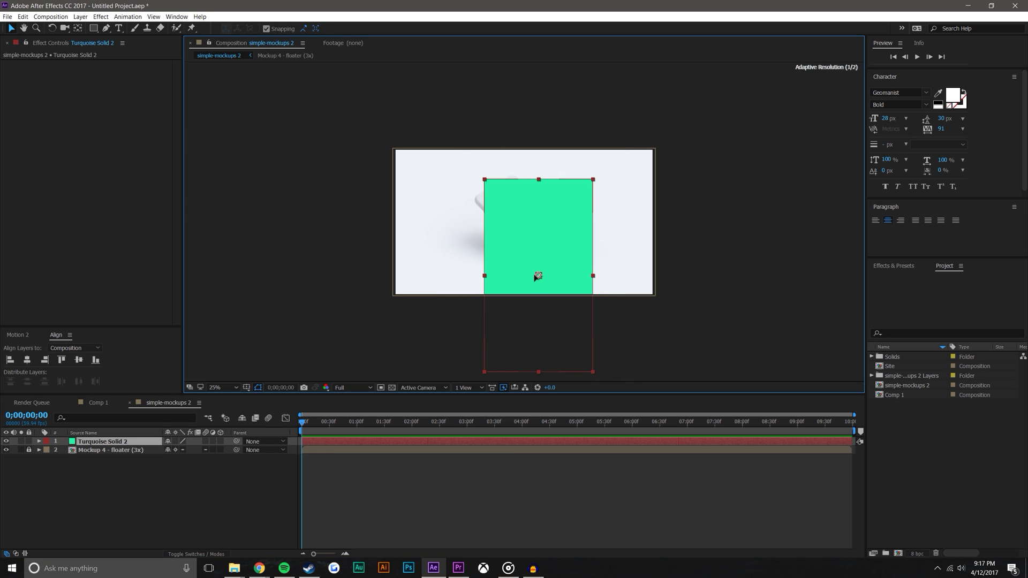
{"action": "left_click", "coordinate": [220, 442]}
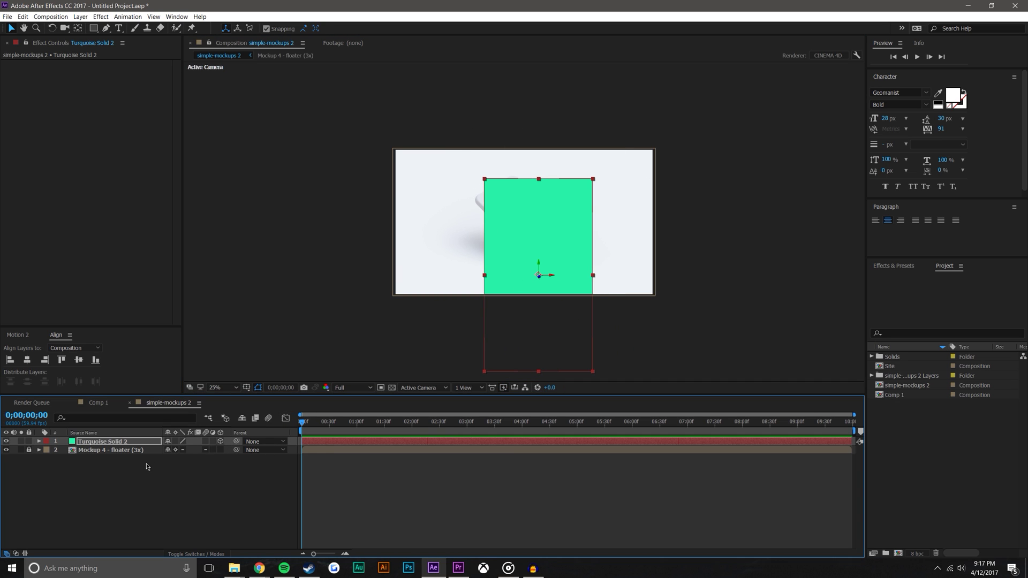
{"action": "key", "text": "r"}
{"action": "left_click_drag", "start_coordinate": [178, 458], "coordinate": [142, 473]}
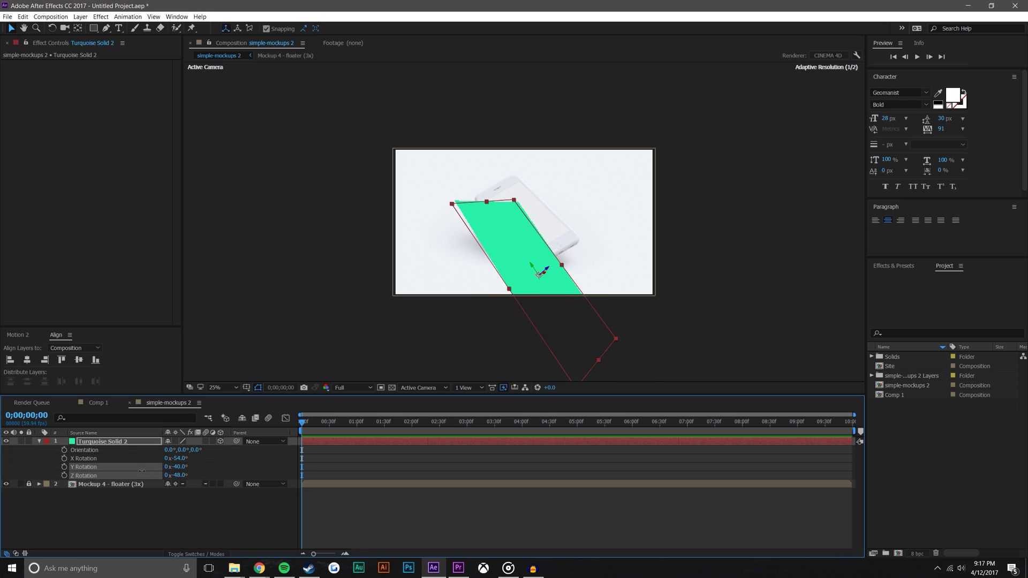
{"action": "key", "text": "ctrl+z"}
{"action": "key", "text": "ctrl+z"}
{"action": "key", "text": "ctrl+z"}
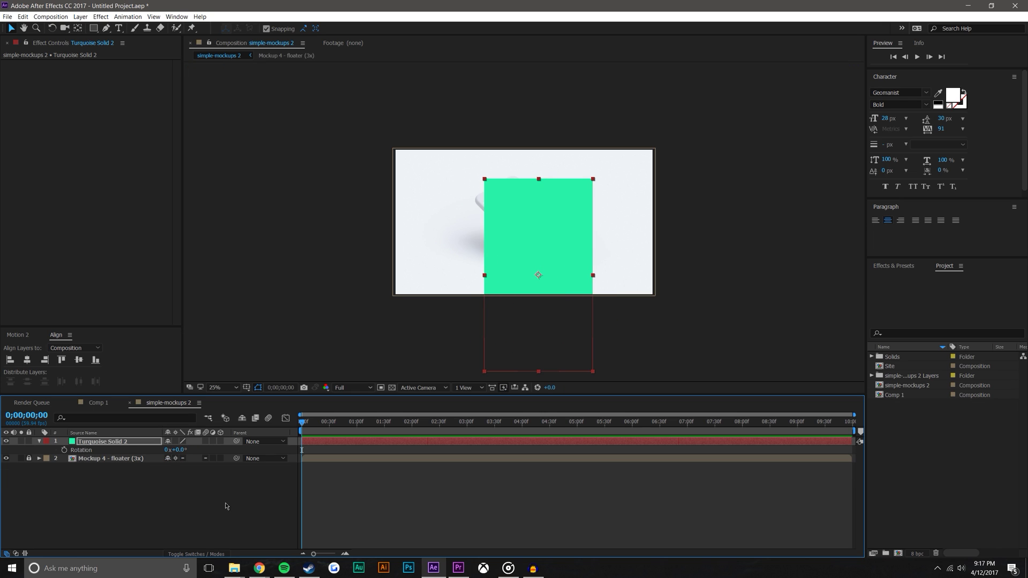
- Move the turquoise solid so it snaps against the frame's right edge
{"action": "left_click", "coordinate": [225, 506]}
{"action": "left_click", "coordinate": [513, 270]}
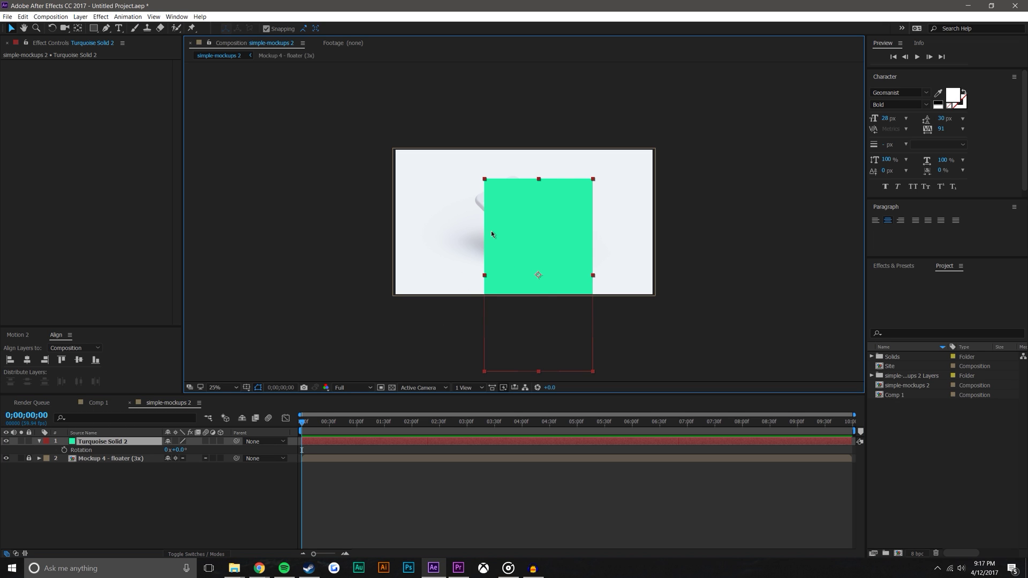
{"action": "left_click_drag", "start_coordinate": [542, 280], "coordinate": [566, 239]}
{"action": "scroll", "coordinate": [509, 242], "scroll_direction": "up", "scroll_amount": 4}
{"action": "scroll", "coordinate": [476, 257], "scroll_direction": "down", "scroll_amount": 4}
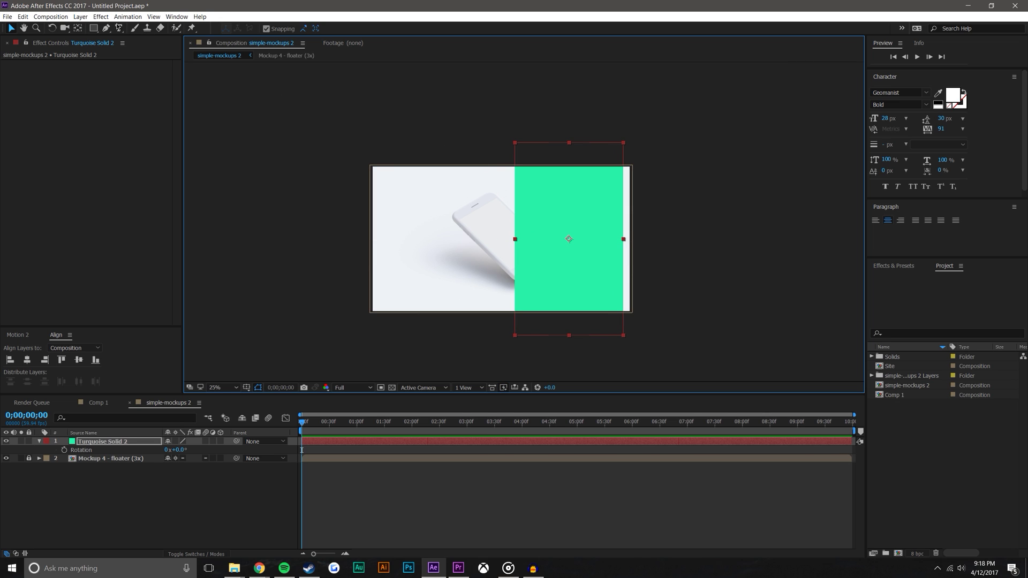
- Apply the Distort > Corner Pin effect to Turquoise Solid 2
{"action": "left_click", "coordinate": [101, 17]}
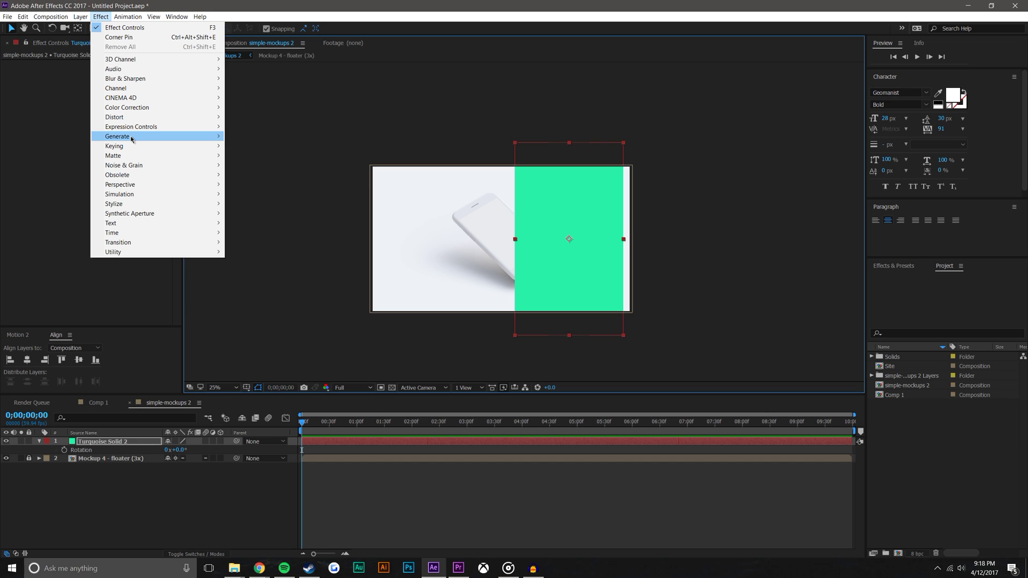
{"action": "mouse_move", "coordinate": [127, 118]}
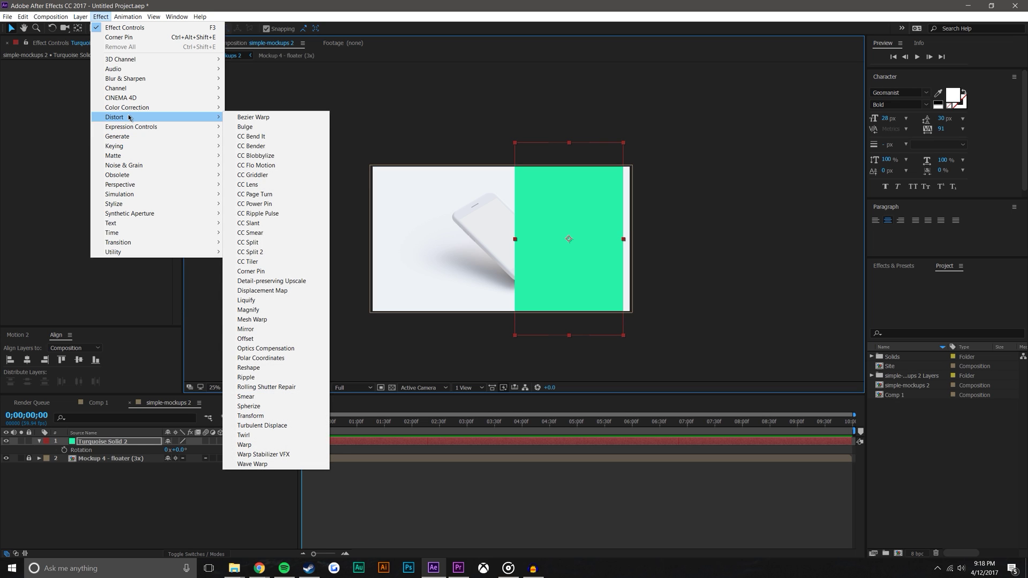
{"action": "left_click", "coordinate": [276, 271]}
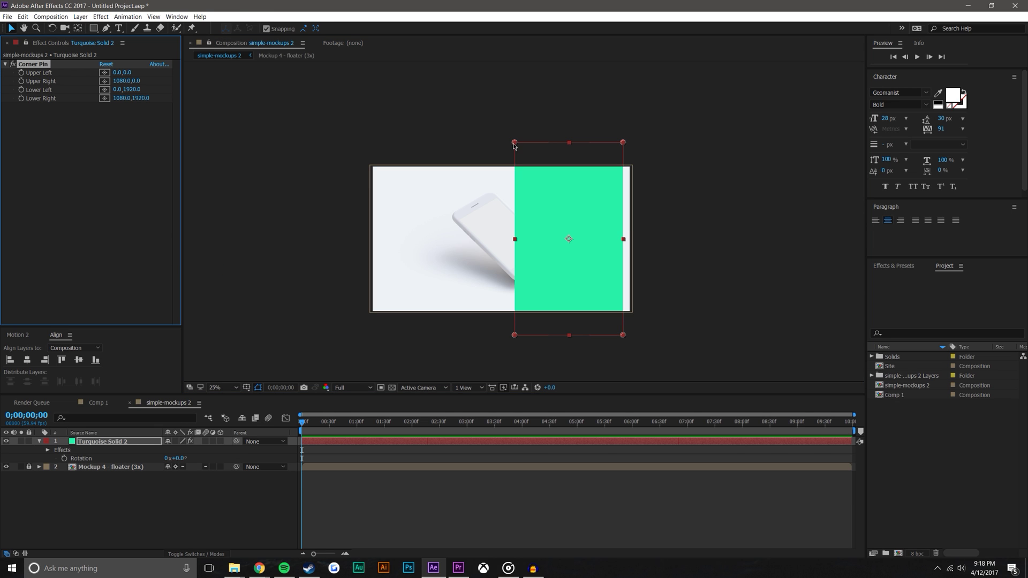
- Drag the solid's four corner-pin handles roughly onto the phone's screen
{"action": "left_click_drag", "start_coordinate": [514, 143], "coordinate": [438, 236]}
{"action": "left_click_drag", "start_coordinate": [623, 142], "coordinate": [617, 147]}
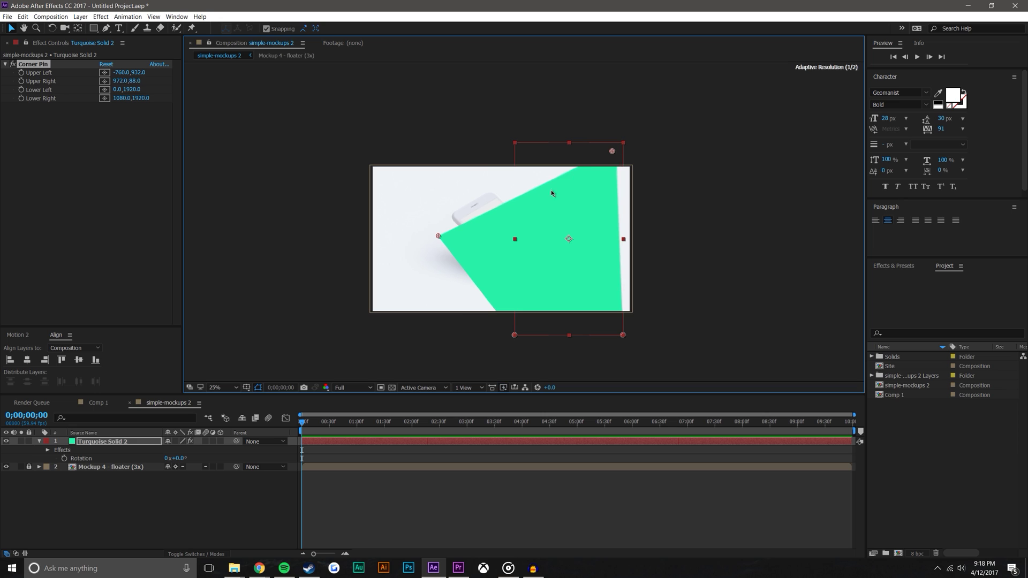
{"action": "left_click_drag", "start_coordinate": [561, 187], "coordinate": [502, 208]}
{"action": "left_click_drag", "start_coordinate": [515, 322], "coordinate": [509, 269]}
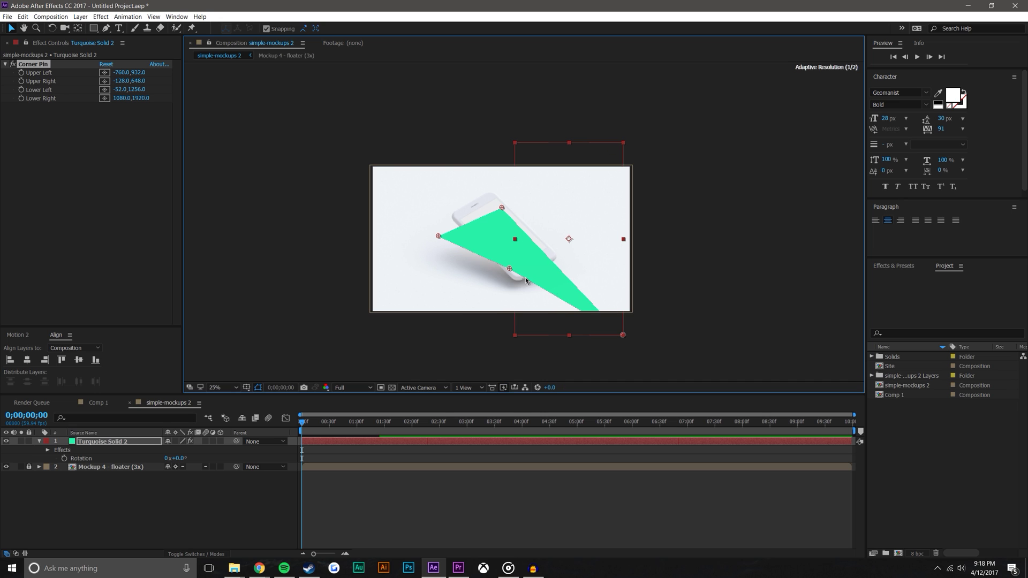
{"action": "left_click_drag", "start_coordinate": [623, 336], "coordinate": [563, 227]}
{"action": "key", "text": "period"}
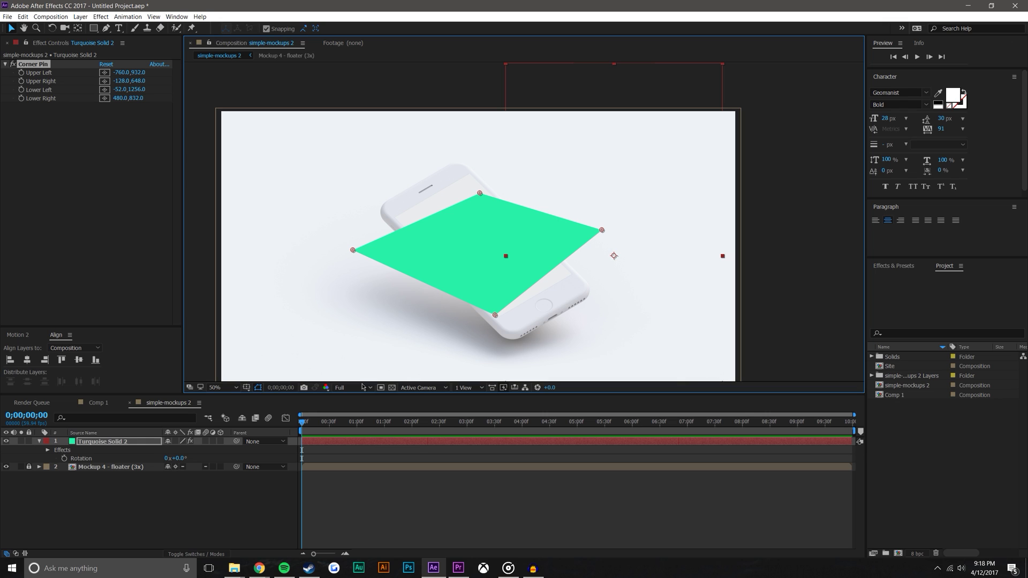
- Select Turquoise Solid 2 and pick its Upper Left corner point on the screen's top-left corner
{"action": "left_click", "coordinate": [165, 496]}
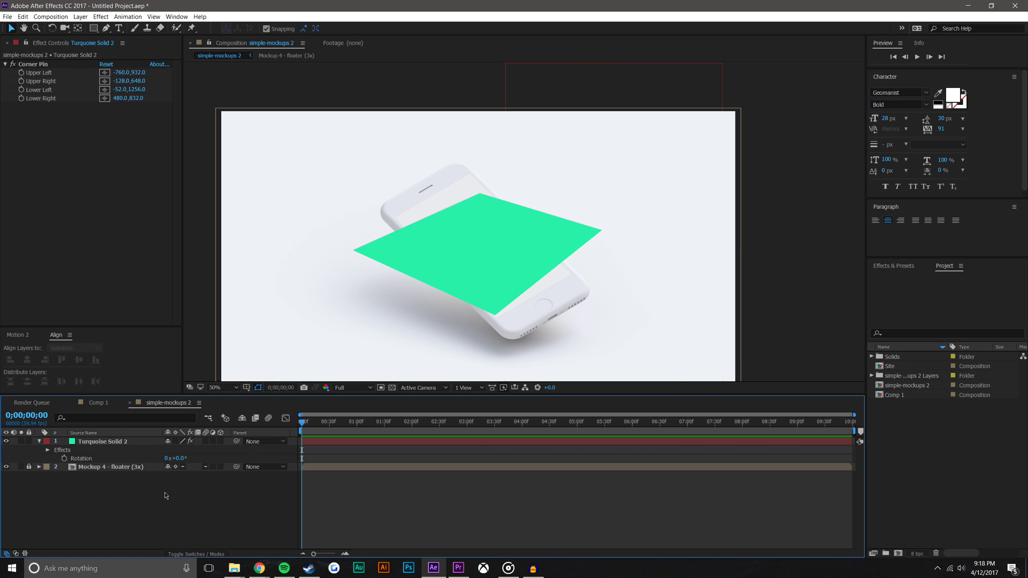
{"action": "left_click", "coordinate": [450, 248]}
{"action": "left_click", "coordinate": [401, 265]}
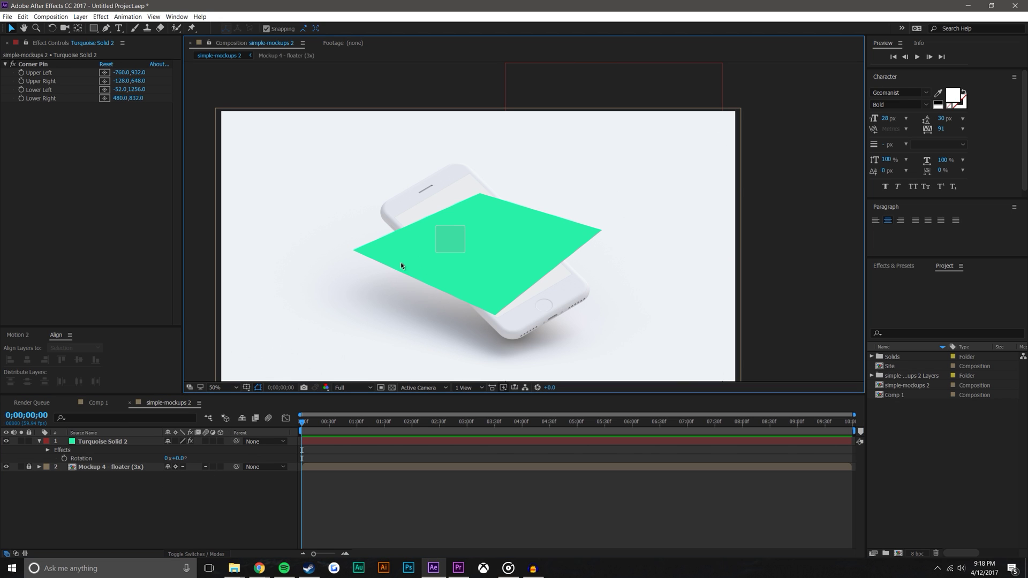
{"action": "left_click", "coordinate": [114, 440]}
{"action": "left_click", "coordinate": [426, 225]}
{"action": "left_click", "coordinate": [110, 441]}
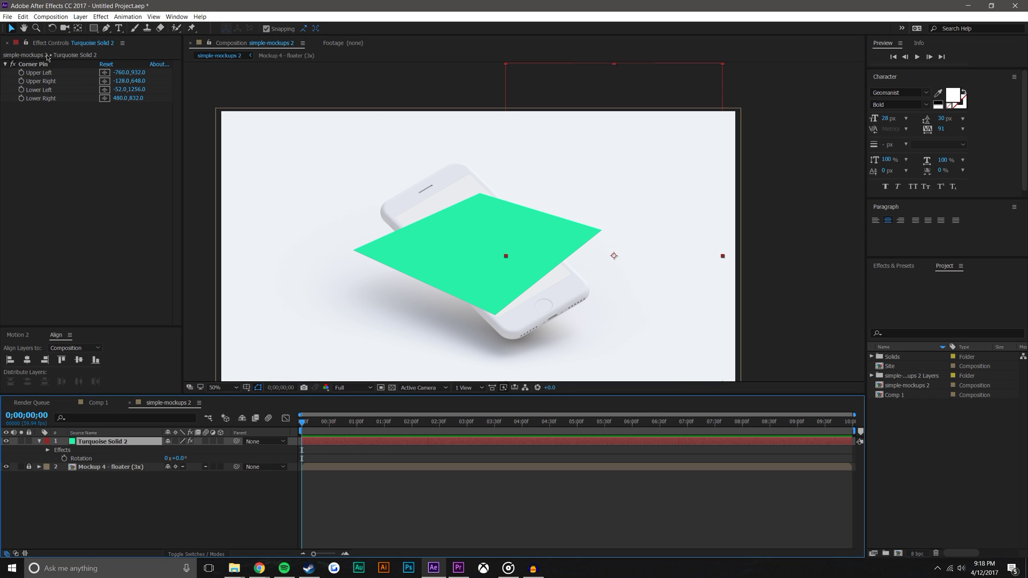
{"action": "left_click", "coordinate": [105, 73]}
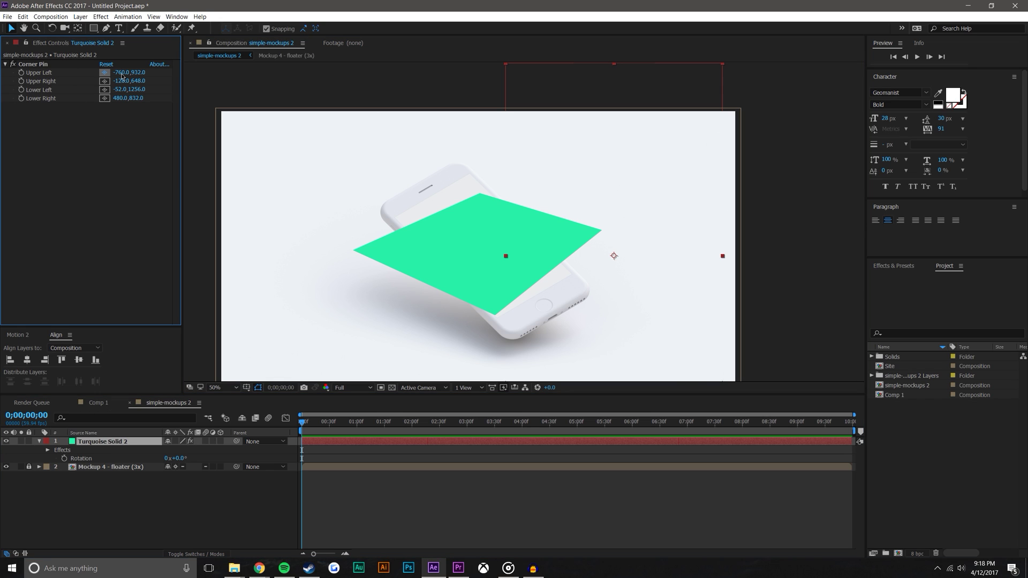
{"action": "left_click", "coordinate": [394, 218]}
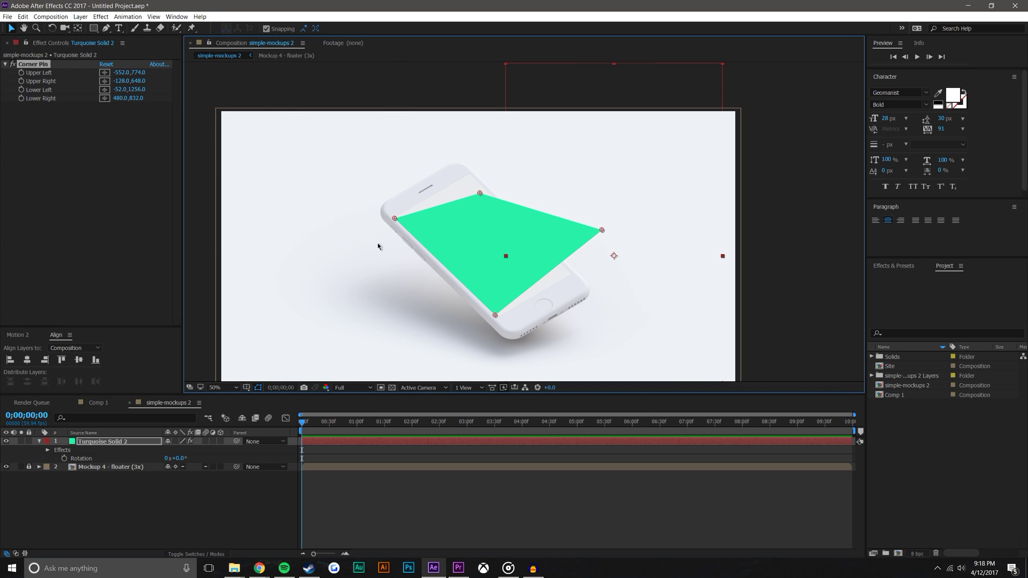
- Align the upper-right and upper-left corner pins exactly with the screen's top corners
{"action": "left_click_drag", "start_coordinate": [475, 195], "coordinate": [475, 176]}
{"action": "scroll", "coordinate": [438, 164], "scroll_direction": "up", "scroll_amount": 6}
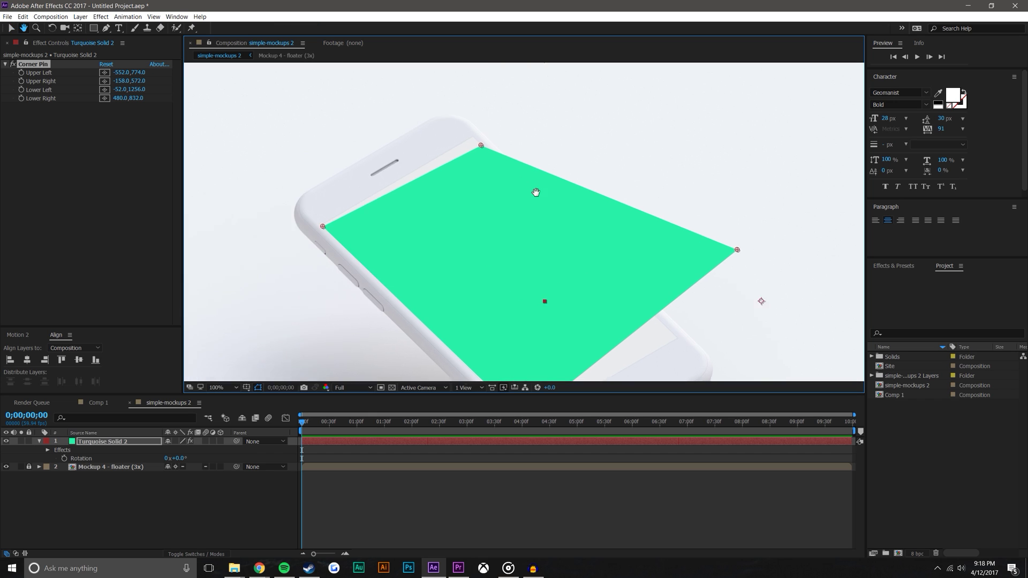
{"action": "scroll", "coordinate": [426, 271], "scroll_direction": "down", "scroll_amount": 2}
{"action": "scroll", "coordinate": [448, 234], "scroll_direction": "up", "scroll_amount": 3}
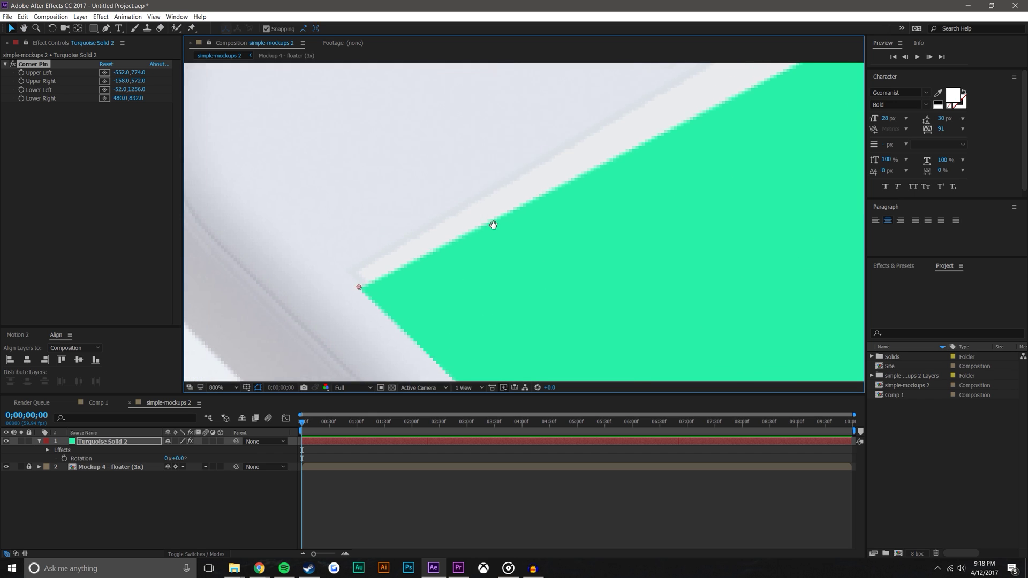
{"action": "left_click_drag", "start_coordinate": [426, 278], "coordinate": [425, 260]}
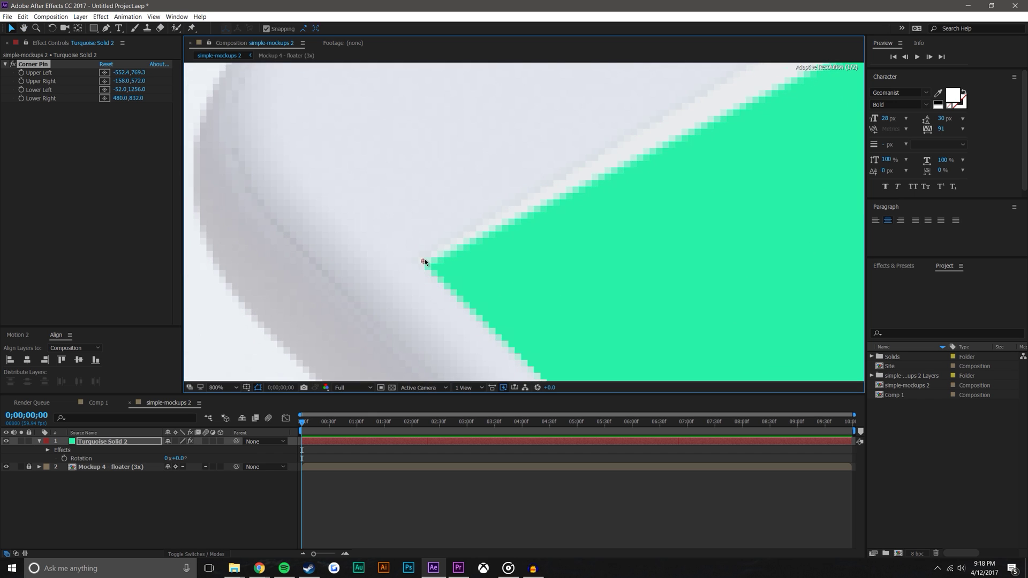
{"action": "scroll", "coordinate": [592, 181], "scroll_direction": "down", "scroll_amount": 4}
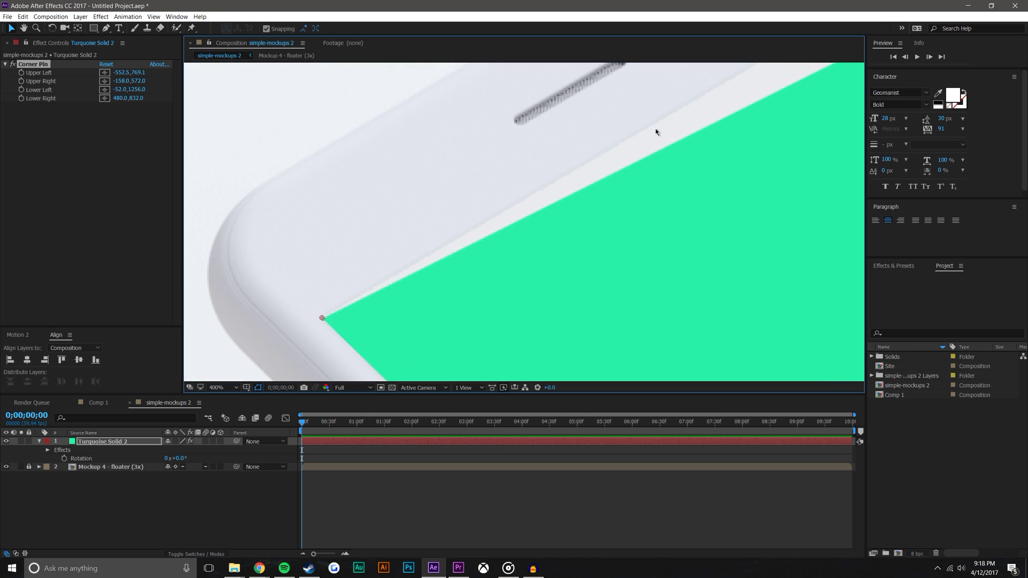
{"action": "scroll", "coordinate": [501, 209], "scroll_direction": "up", "scroll_amount": 4}
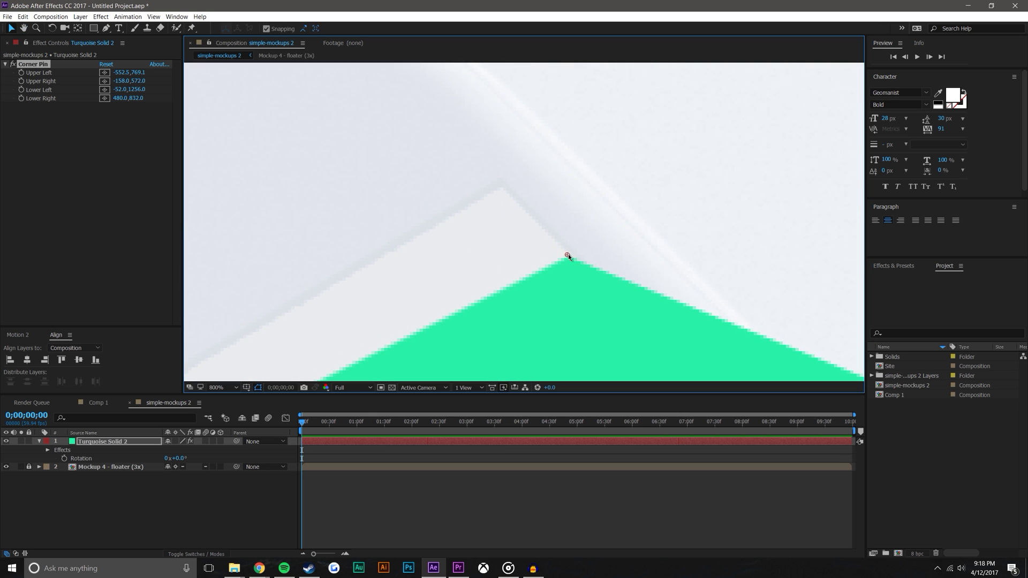
{"action": "left_click_drag", "start_coordinate": [567, 256], "coordinate": [500, 185]}
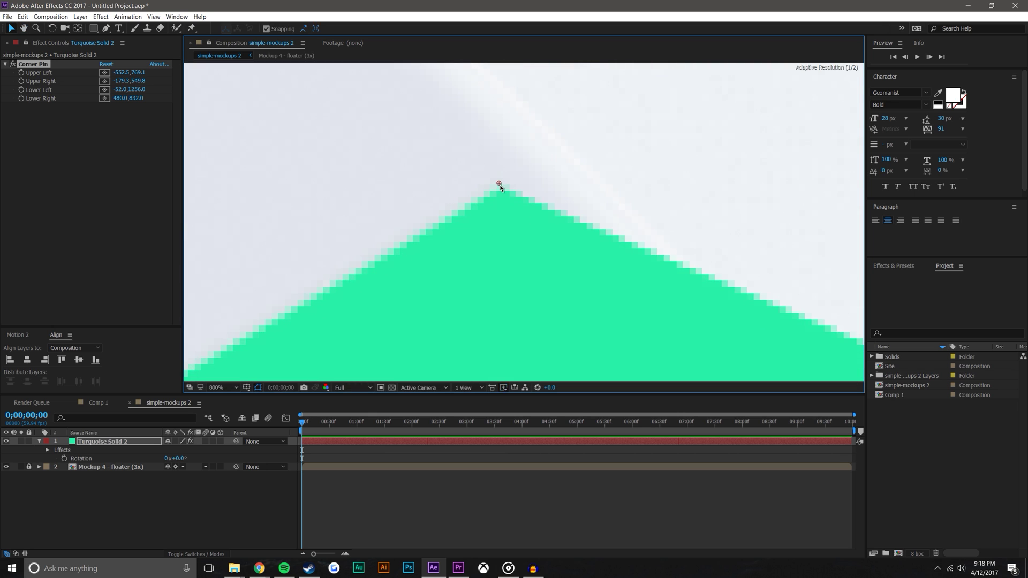
- Place the lower-left and lower-right corner pins onto the phone screen's bottom corners
{"action": "scroll", "coordinate": [558, 224], "scroll_direction": "down", "scroll_amount": 2}
{"action": "scroll", "coordinate": [596, 261], "scroll_direction": "down", "scroll_amount": 2}
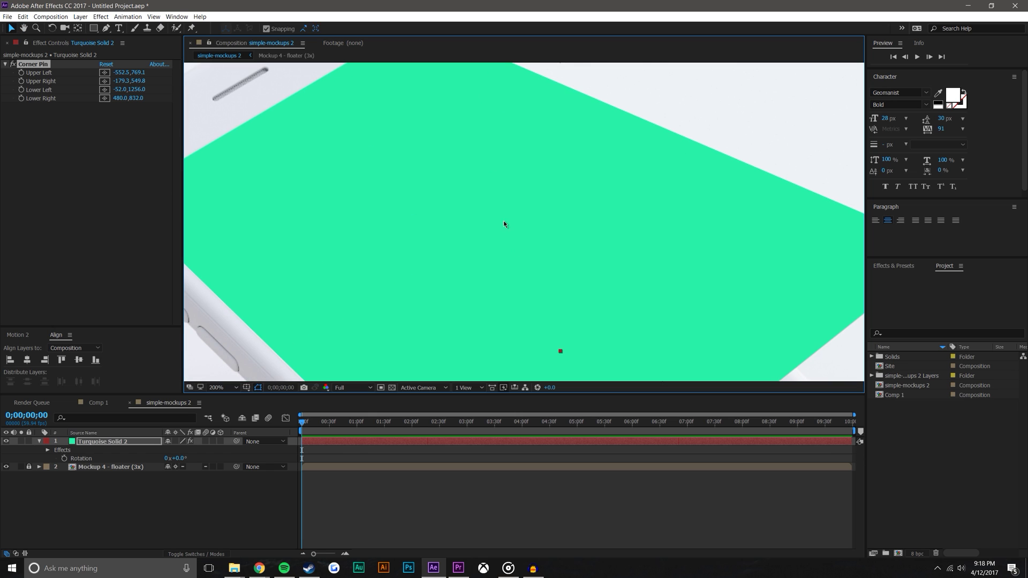
{"action": "left_click_drag", "start_coordinate": [537, 303], "coordinate": [534, 75]}
{"action": "scroll", "coordinate": [541, 320], "scroll_direction": "up", "scroll_amount": 3}
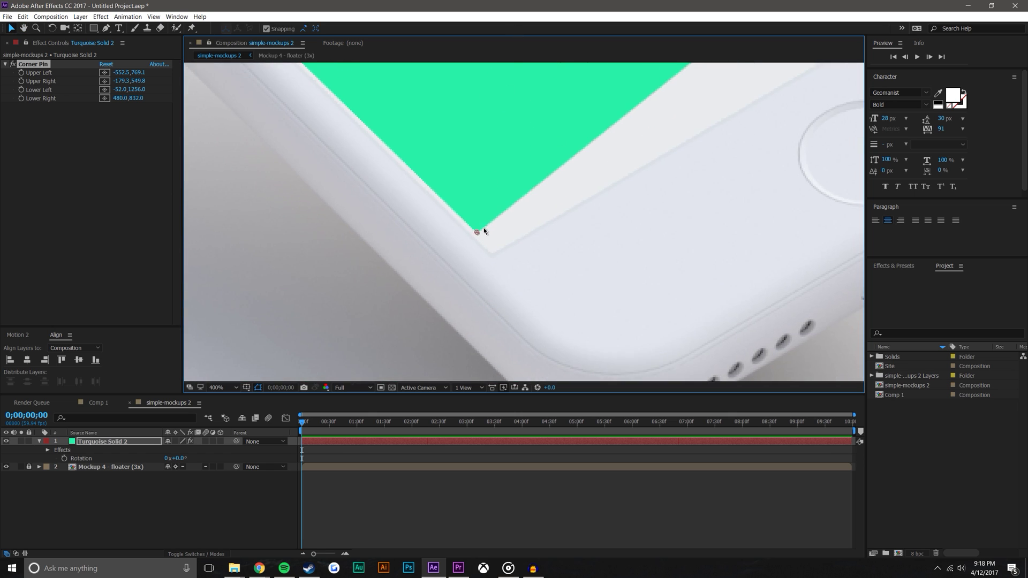
{"action": "left_click_drag", "start_coordinate": [431, 254], "coordinate": [461, 287]}
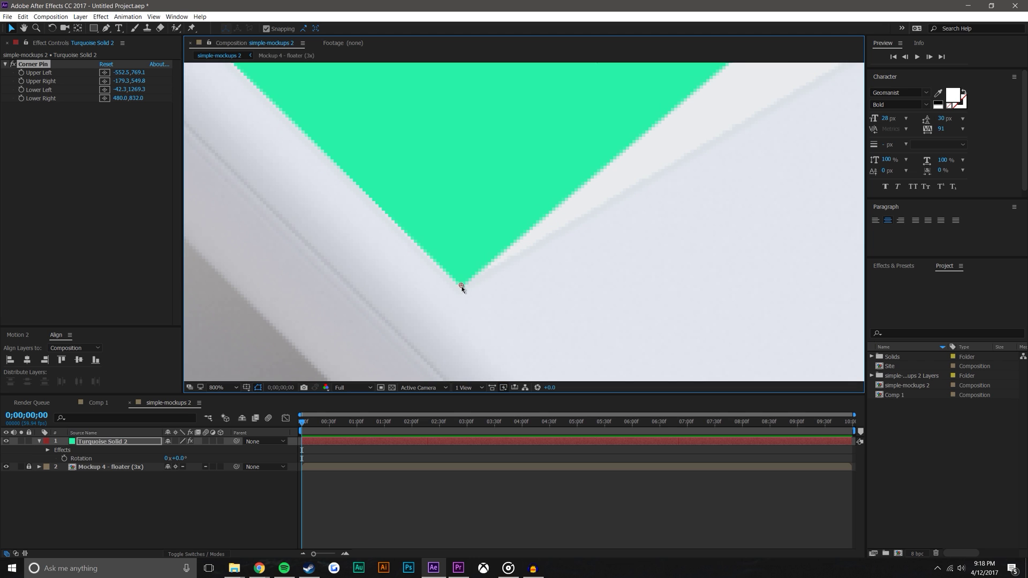
{"action": "scroll", "coordinate": [462, 286], "scroll_direction": "down", "scroll_amount": 5}
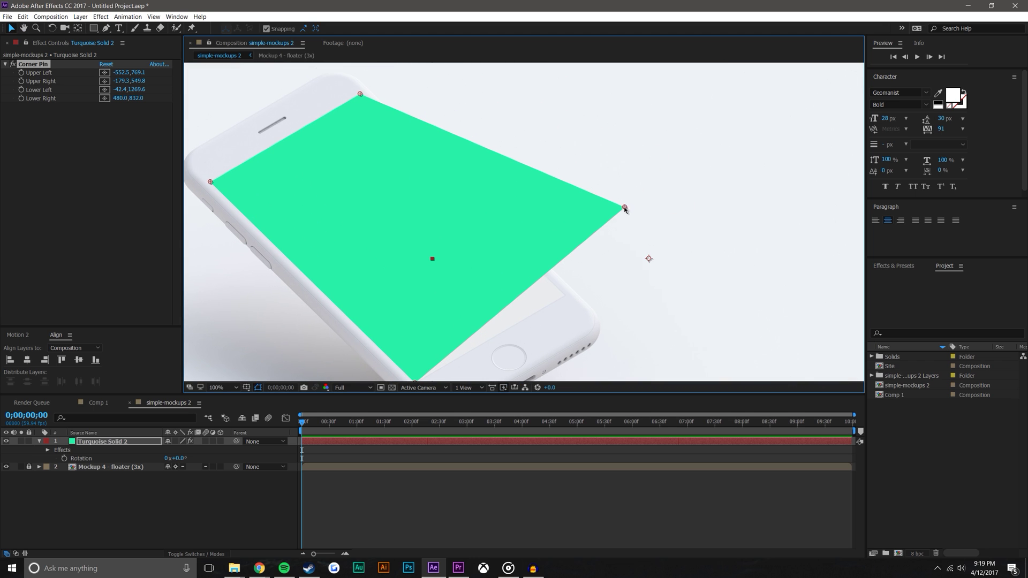
{"action": "left_click_drag", "start_coordinate": [625, 208], "coordinate": [625, 294]}
{"action": "scroll", "coordinate": [558, 313], "scroll_direction": "up", "scroll_amount": 5}
{"action": "left_click_drag", "start_coordinate": [556, 165], "coordinate": [606, 223]}
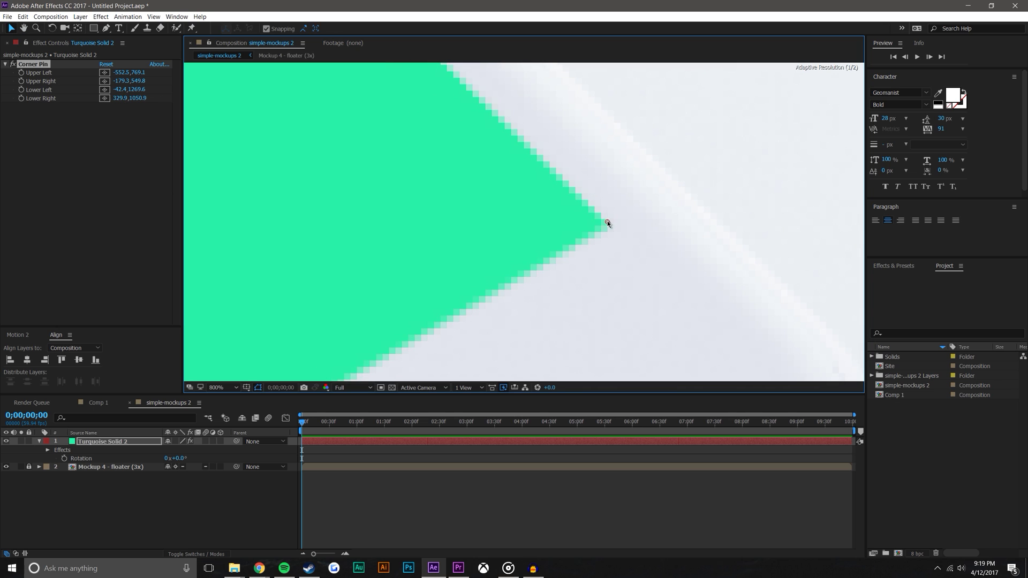
{"action": "scroll", "coordinate": [511, 163], "scroll_direction": "down", "scroll_amount": 6}
{"action": "scroll", "coordinate": [511, 163], "scroll_direction": "up", "scroll_amount": 5}
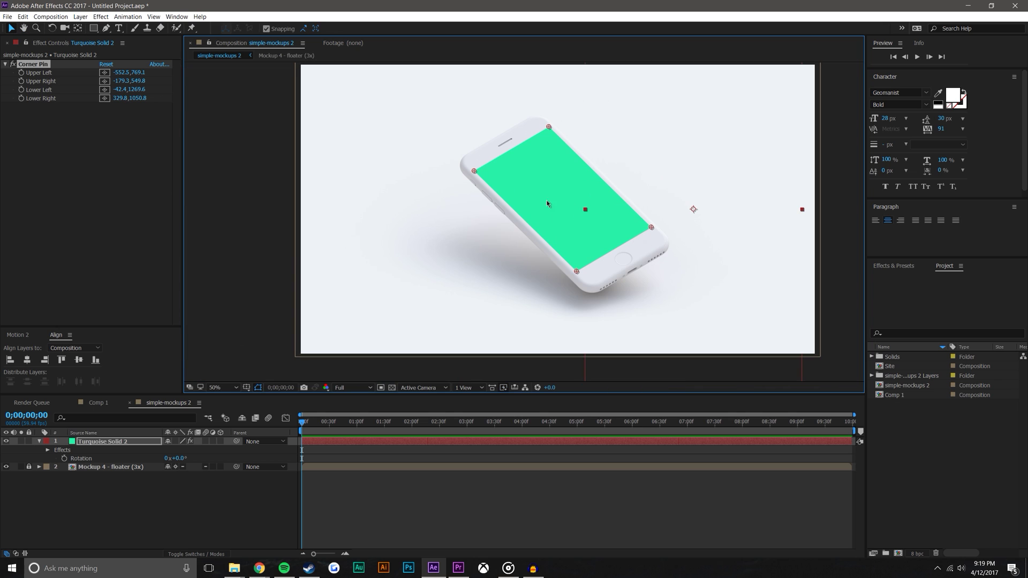
- Pre-compose Turquoise Solid 2 into a new composition named Screen
{"action": "left_click", "coordinate": [155, 473]}
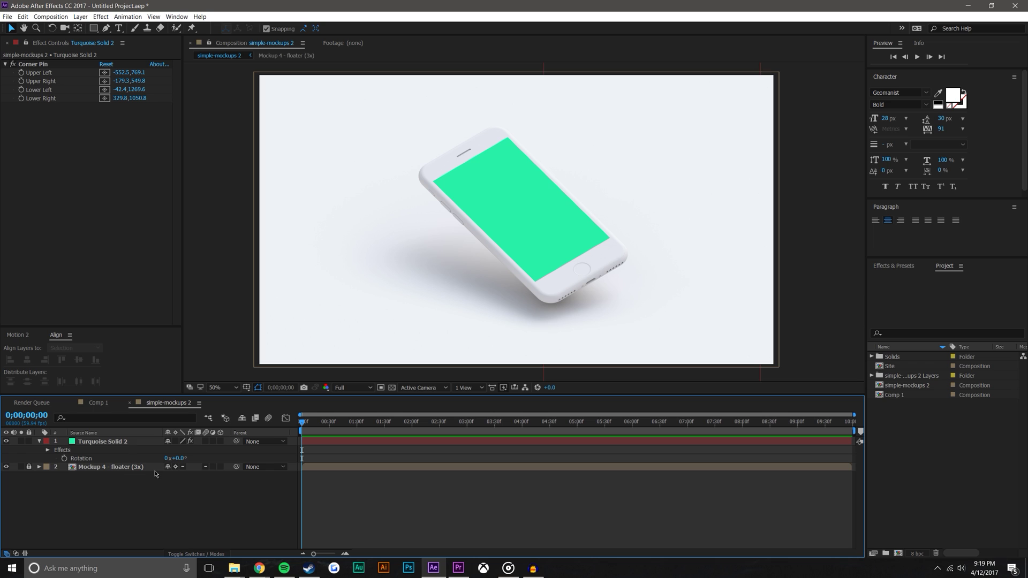
{"action": "left_click", "coordinate": [148, 444]}
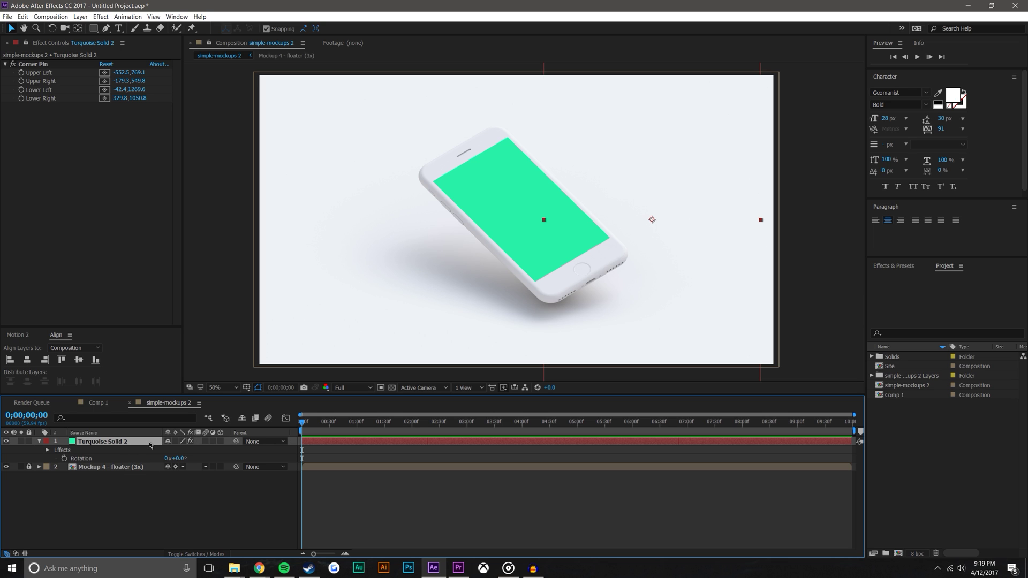
{"action": "key", "text": "ctrl+shift+c"}
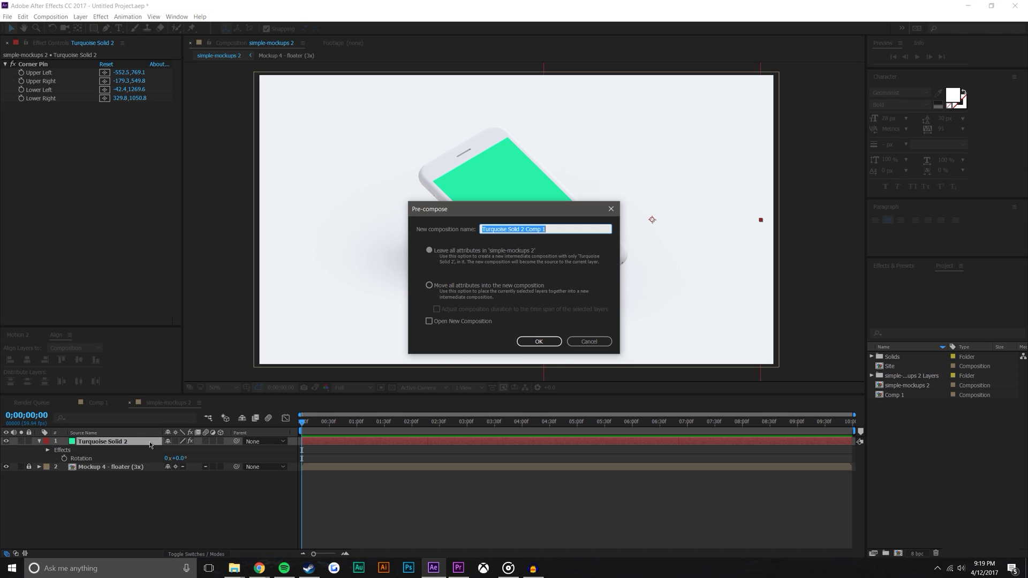
{"action": "type", "text": "Screen"}
{"action": "left_click", "coordinate": [536, 341]}
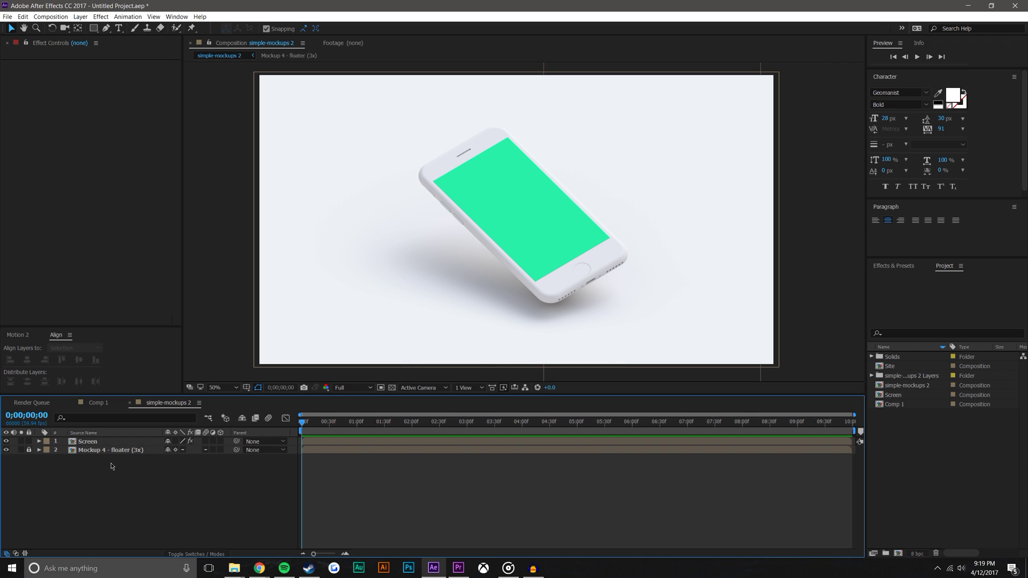
- Open the Screen precomp on its own and drop the Site composition into it
{"action": "double_click", "coordinate": [87, 442]}
{"action": "key", "text": "comma"}
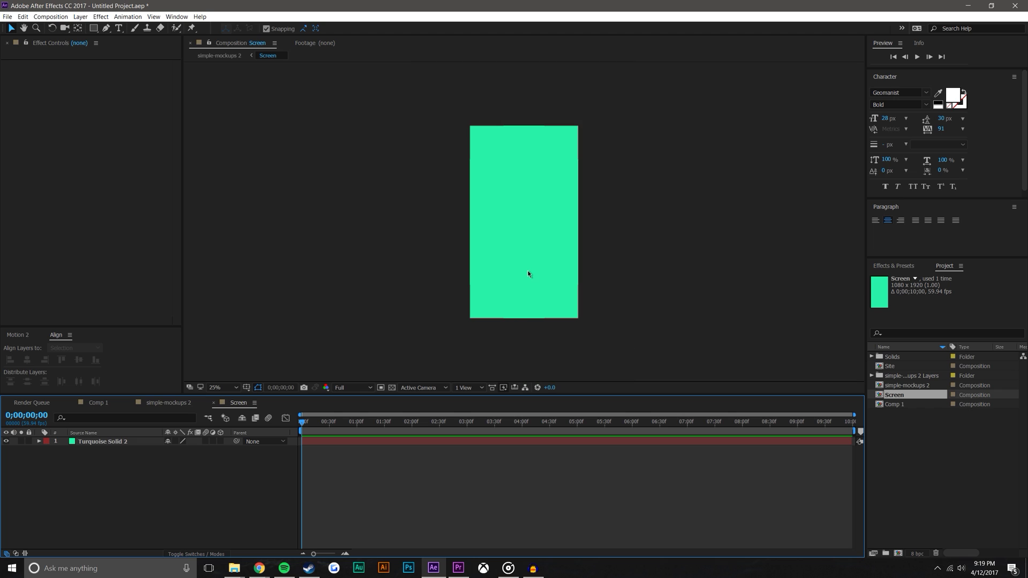
{"action": "left_click_drag", "start_coordinate": [537, 395], "coordinate": [526, 422]}
{"action": "key", "text": "period"}
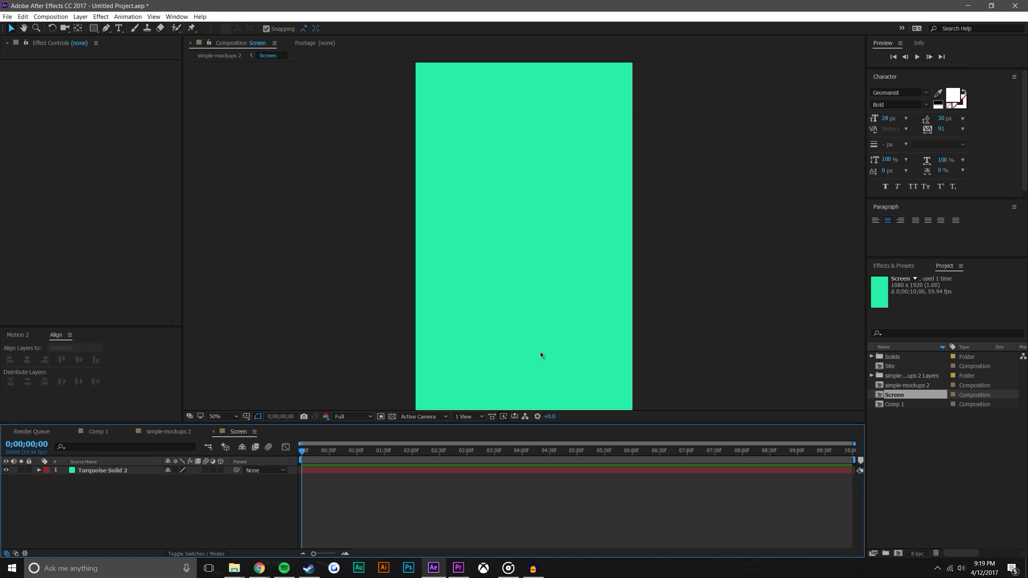
{"action": "key", "text": "comma"}
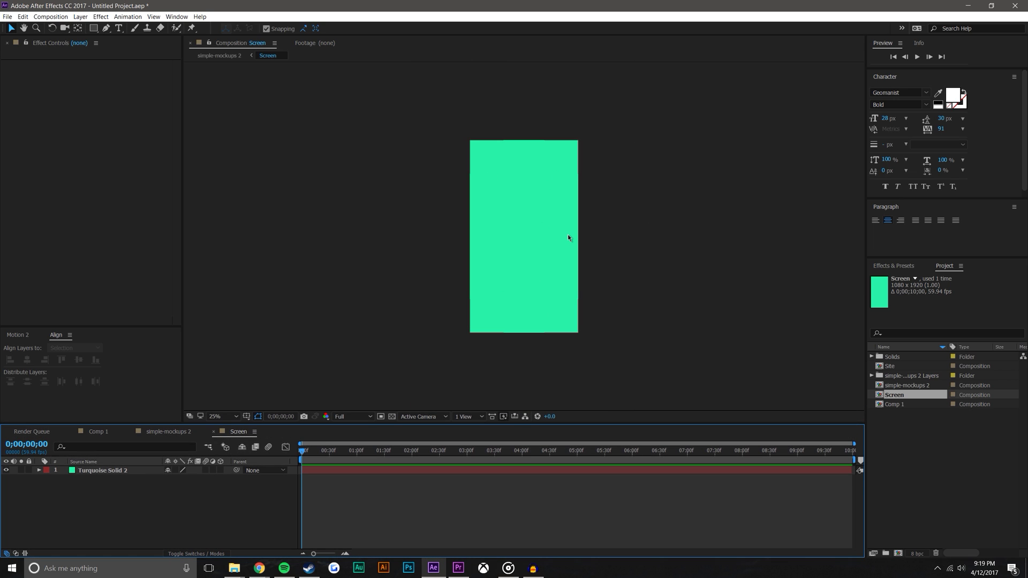
{"action": "left_click", "coordinate": [965, 448]}
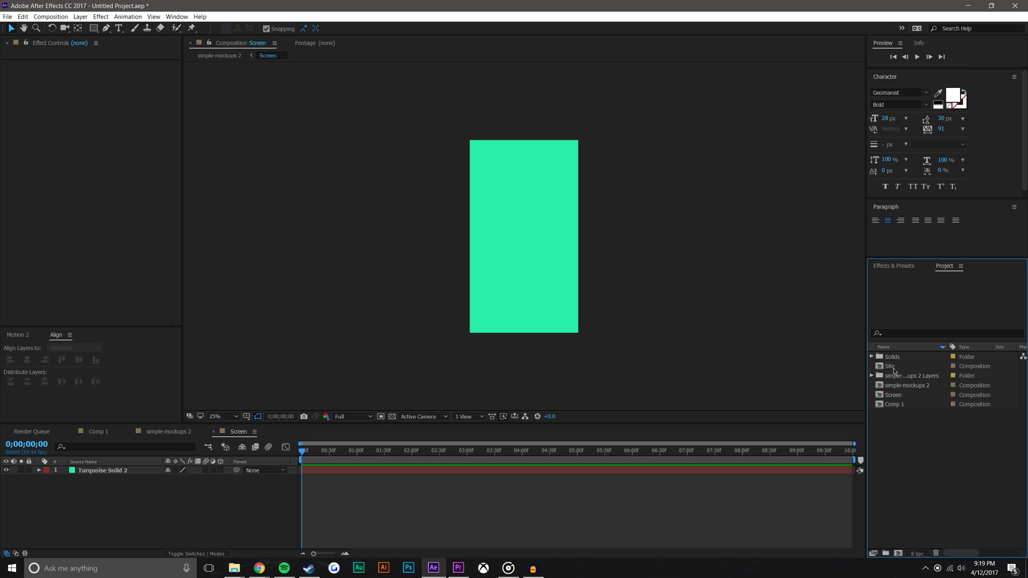
{"action": "left_click_drag", "start_coordinate": [894, 370], "coordinate": [521, 232]}
- Scale the Site layer down to 56.6% and inspect the website up close
{"action": "key", "text": "s"}
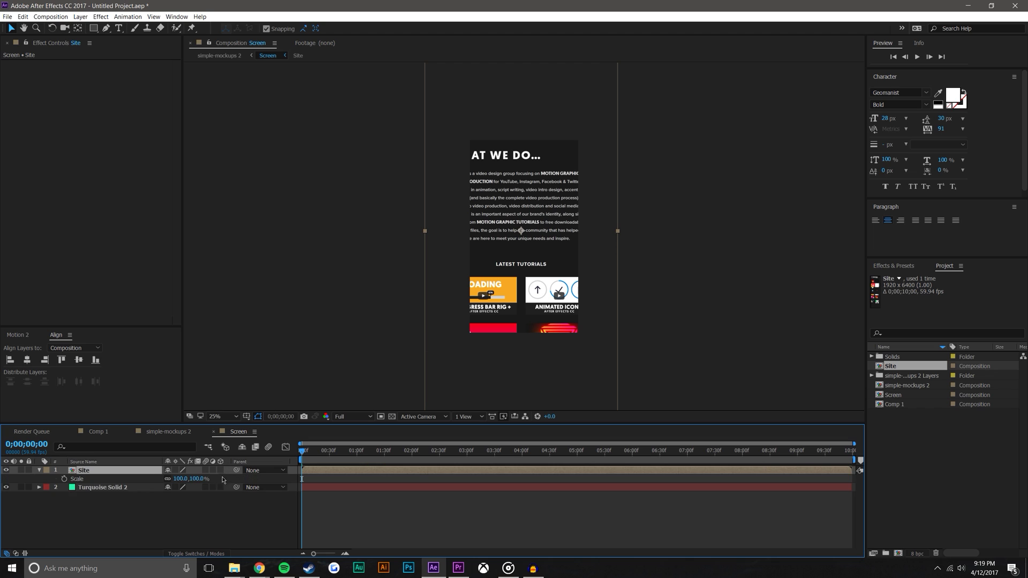
{"action": "left_click_drag", "start_coordinate": [202, 479], "coordinate": [163, 479]}
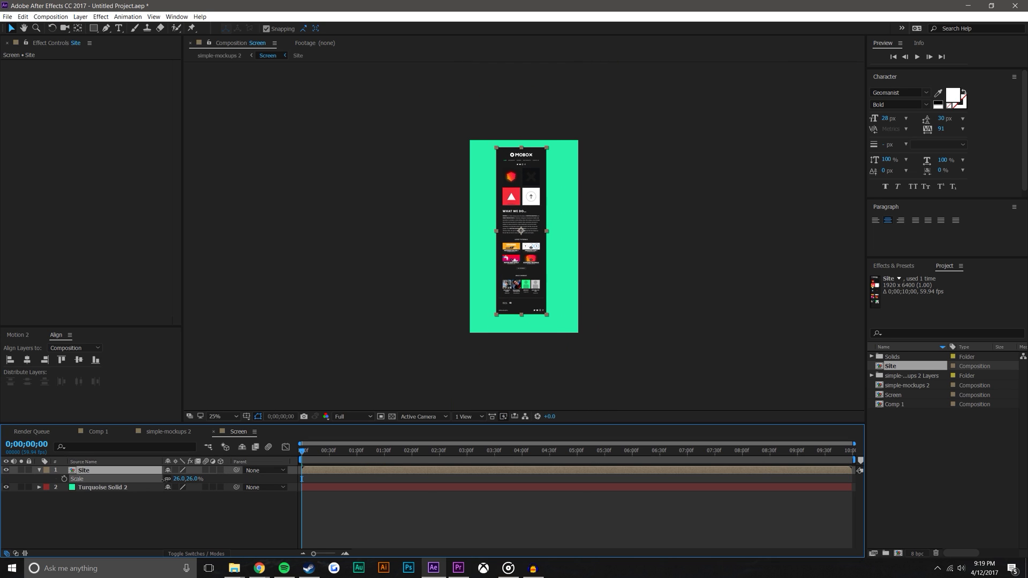
{"action": "key", "text": "period"}
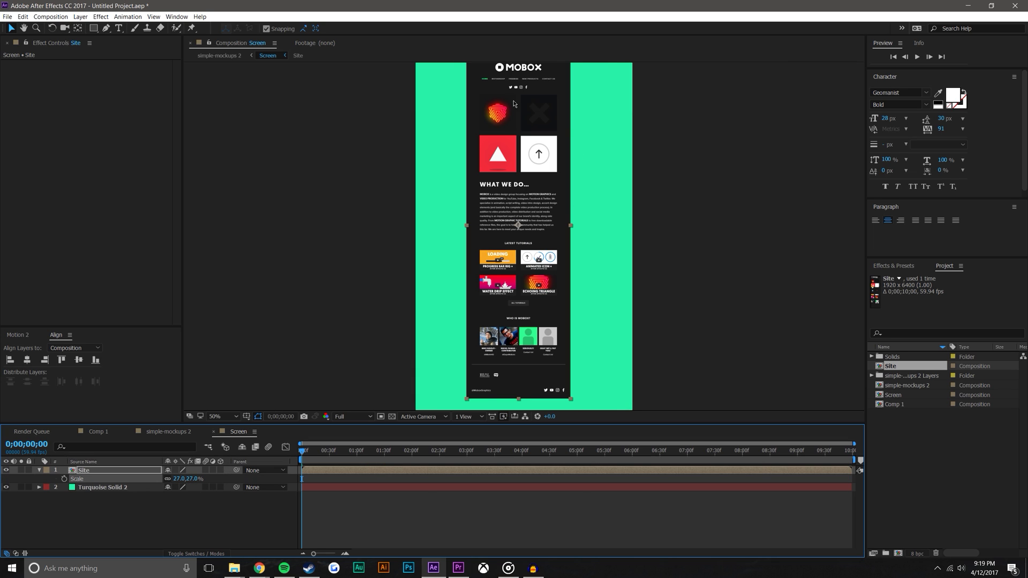
{"action": "key", "text": "period"}
{"action": "left_click_drag", "start_coordinate": [498, 130], "coordinate": [501, 360]}
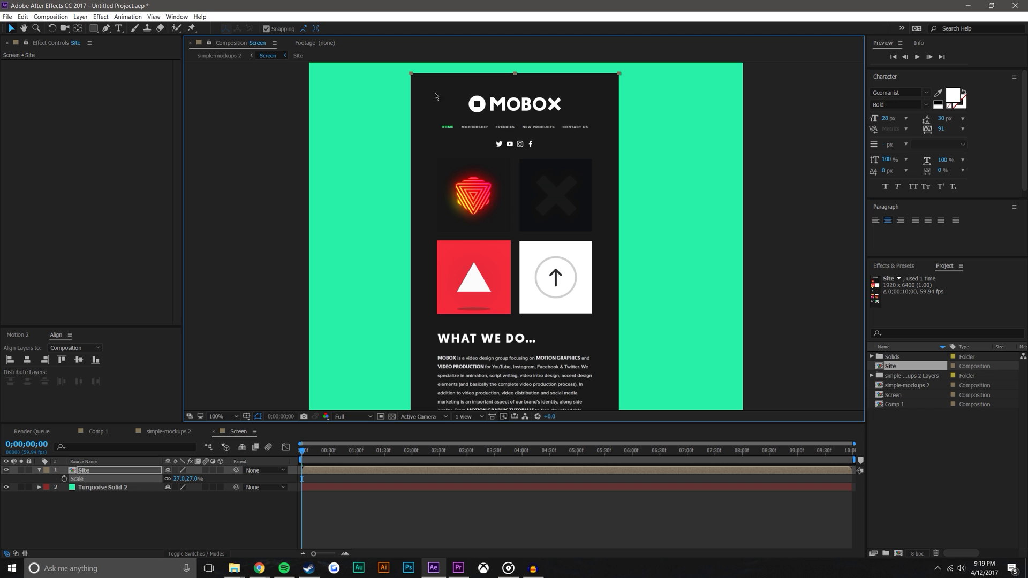
{"action": "key", "text": "comma"}
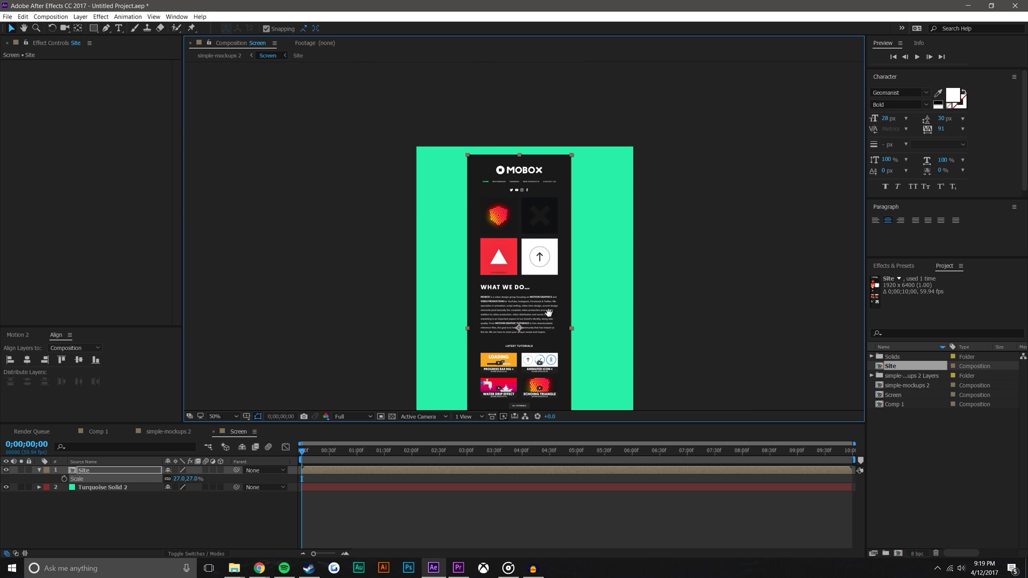
{"action": "left_click_drag", "start_coordinate": [549, 313], "coordinate": [549, 228]}
{"action": "key", "text": "comma"}
{"action": "key", "text": "period"}
{"action": "key", "text": "period"}
{"action": "key", "text": "period"}
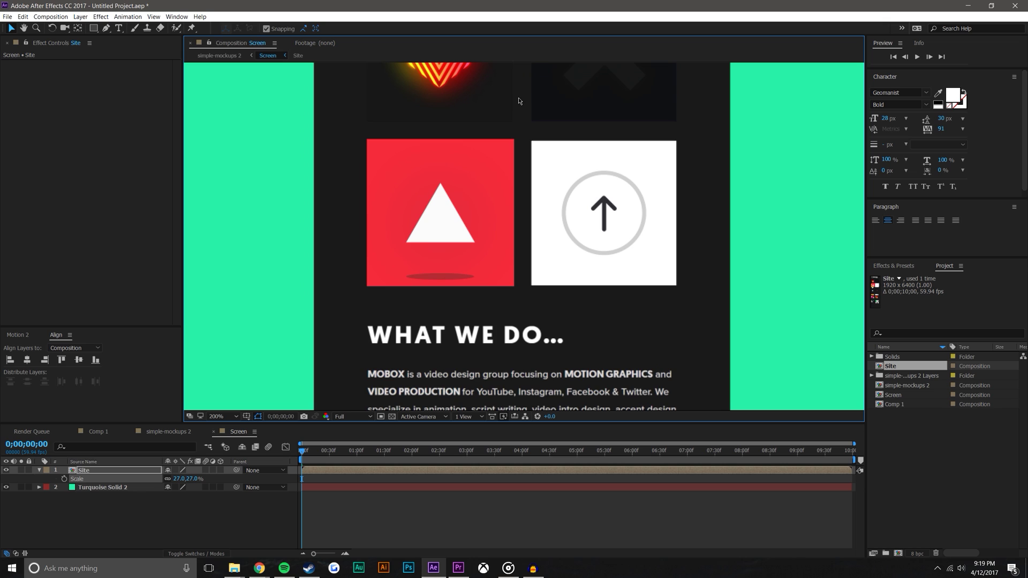
{"action": "left_click_drag", "start_coordinate": [519, 101], "coordinate": [519, 224]}
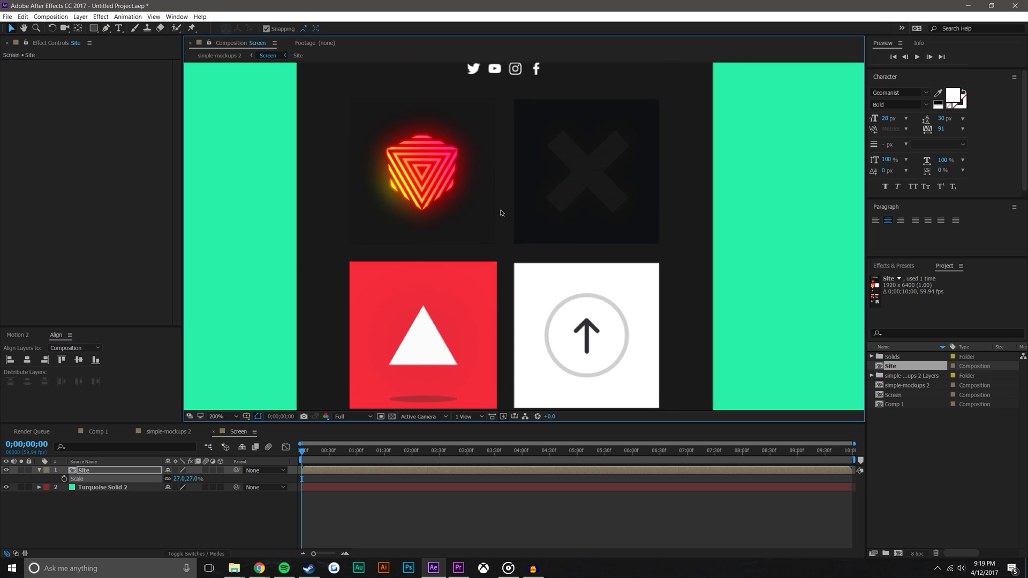
- Preview the tile animation inside the Site comp, then close it and hide and lock the Site layer
{"action": "double_click", "coordinate": [481, 269]}
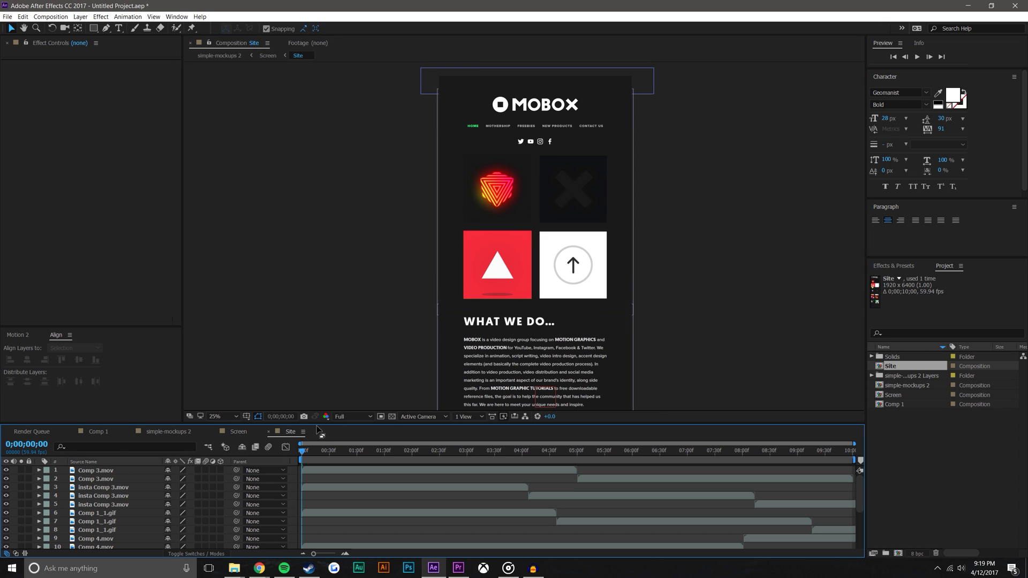
{"action": "left_click", "coordinate": [572, 286]}
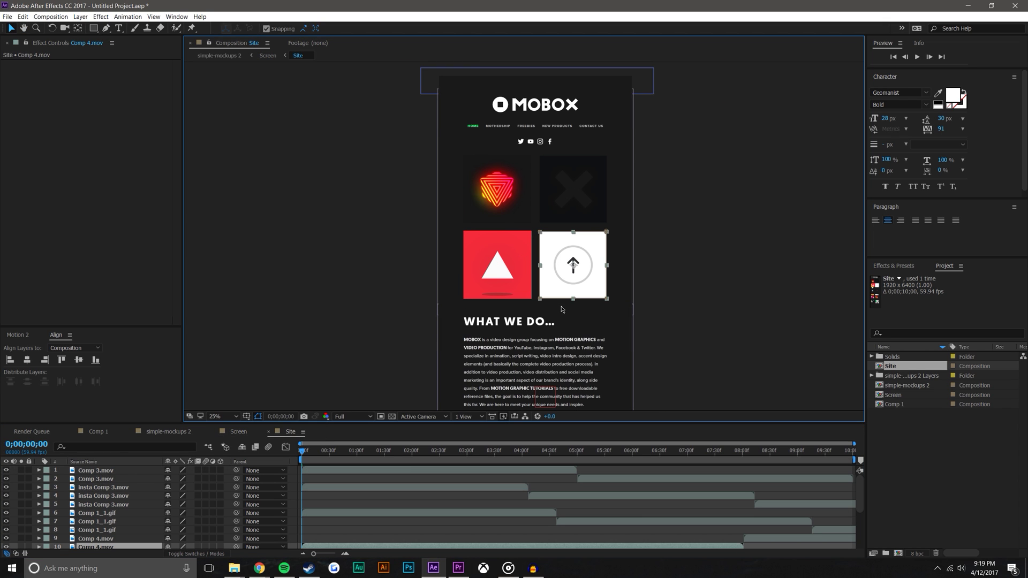
{"action": "left_click_drag", "start_coordinate": [347, 454], "coordinate": [449, 455]}
{"action": "key", "text": "comma"}
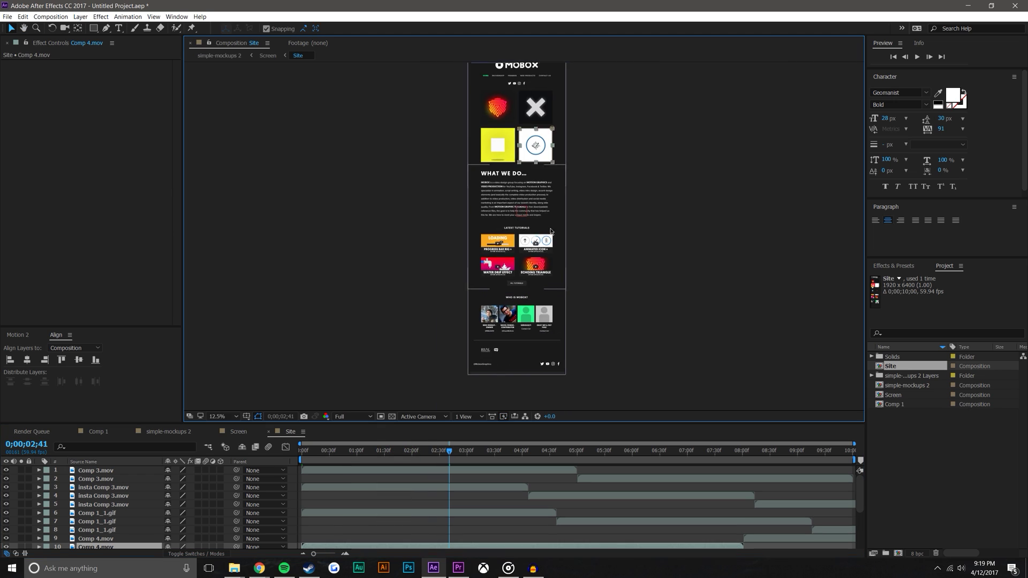
{"action": "left_click", "coordinate": [268, 432]}
{"action": "key", "text": "s"}
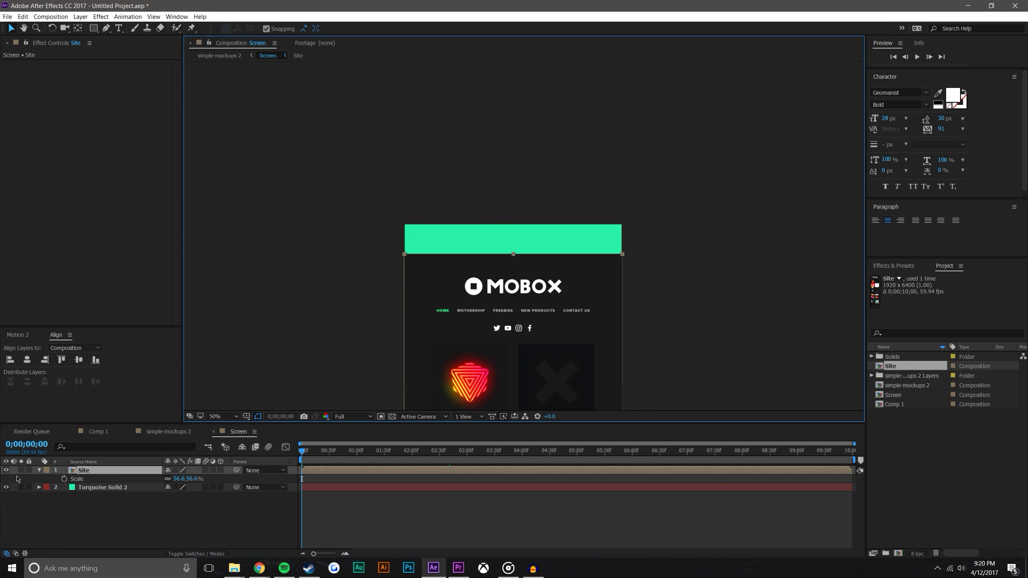
{"action": "left_click", "coordinate": [6, 470]}
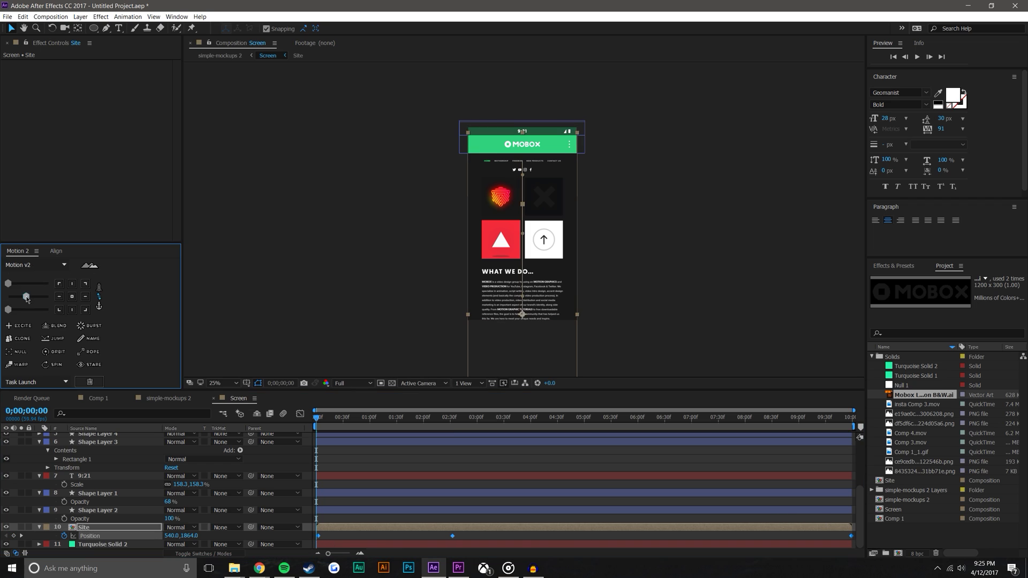
- Play the simple-mockups 2 composition and set the preview resolution to Third
{"action": "left_click", "coordinate": [98, 399]}
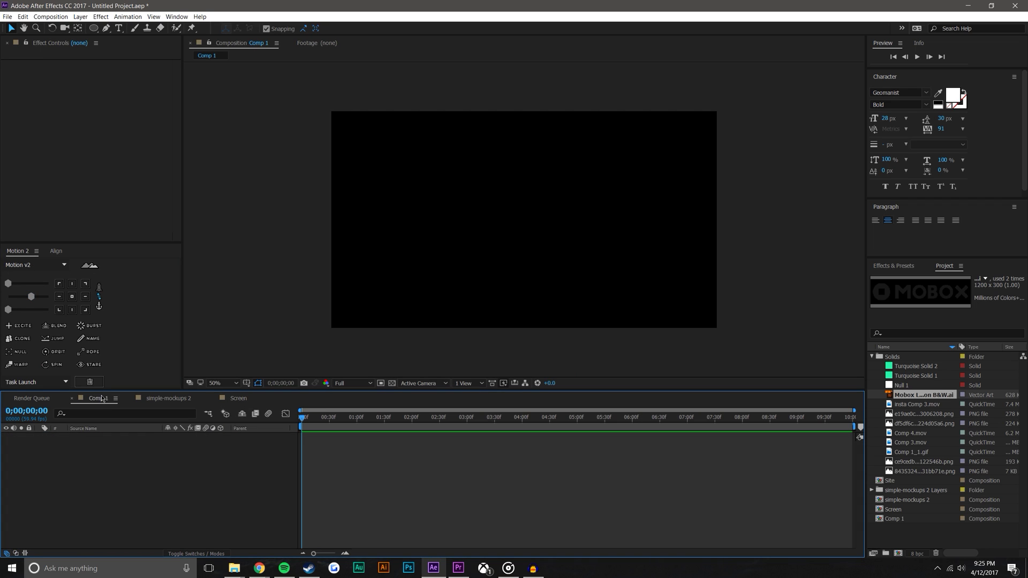
{"action": "left_click", "coordinate": [163, 399]}
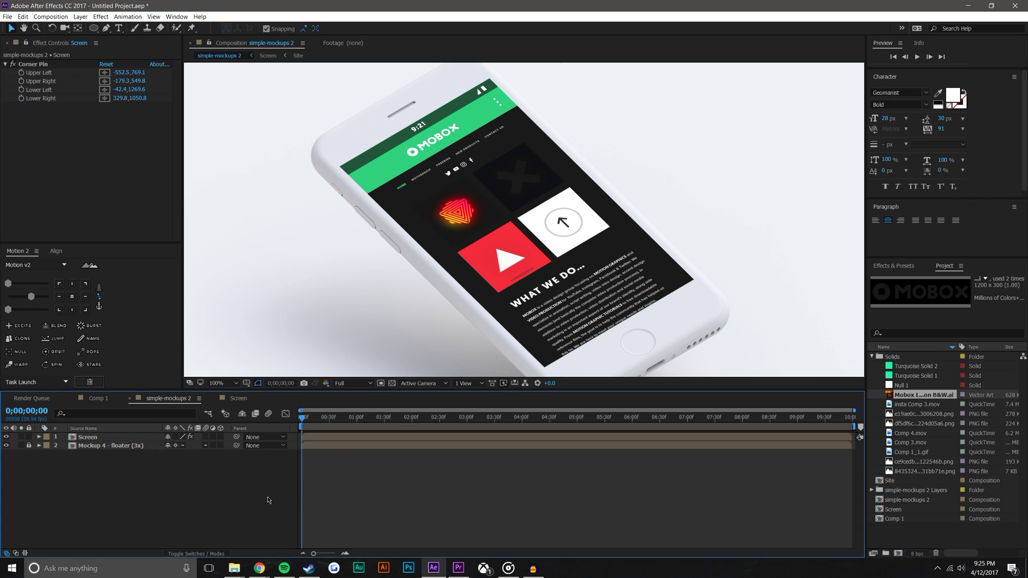
{"action": "scroll", "coordinate": [426, 279], "scroll_direction": "down", "scroll_amount": 1}
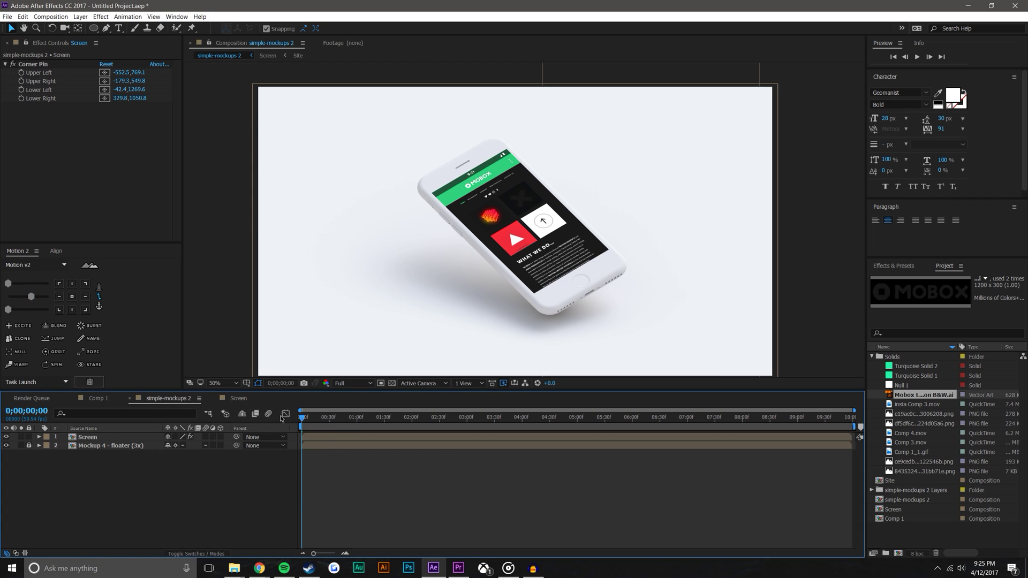
{"action": "key", "text": "space"}
{"action": "left_click", "coordinate": [884, 67]}
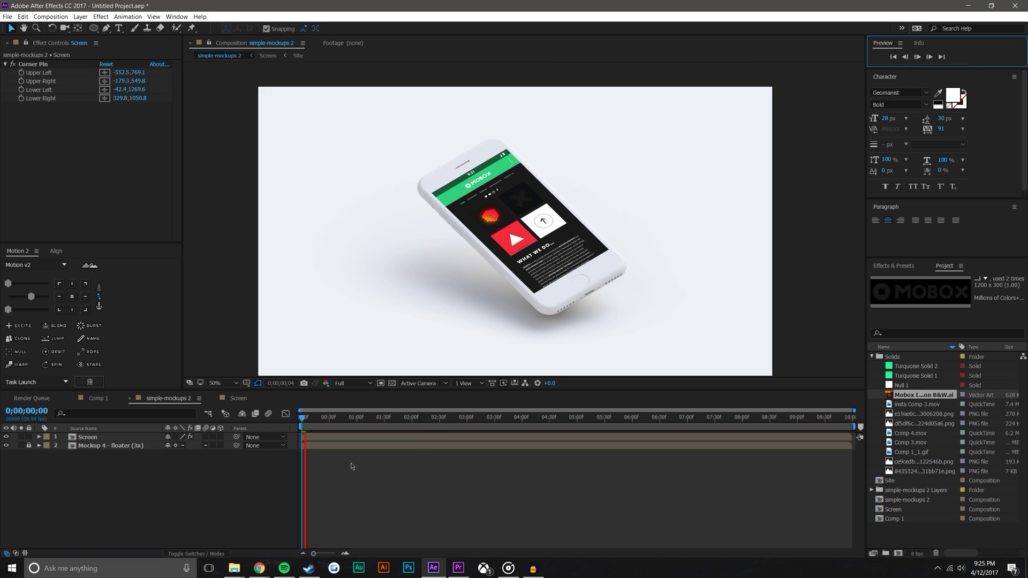
{"action": "left_click", "coordinate": [353, 384]}
{"action": "left_click", "coordinate": [351, 428]}
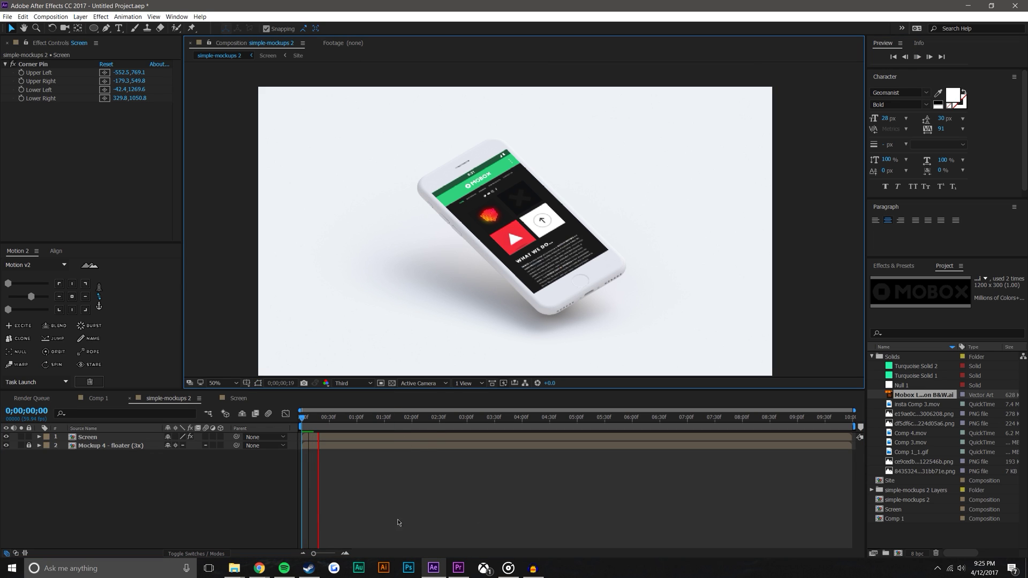